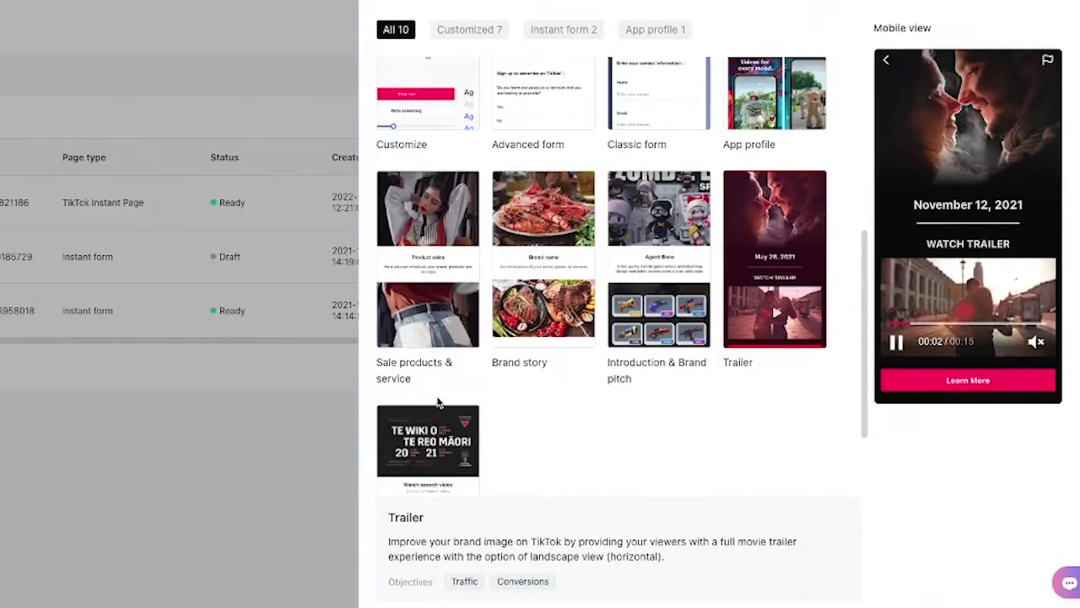
Step: Choose the Multi-Destination template and keep the page on the light color scheme after trying custom
scroll(432, 344, down, 2)
click(432, 344)
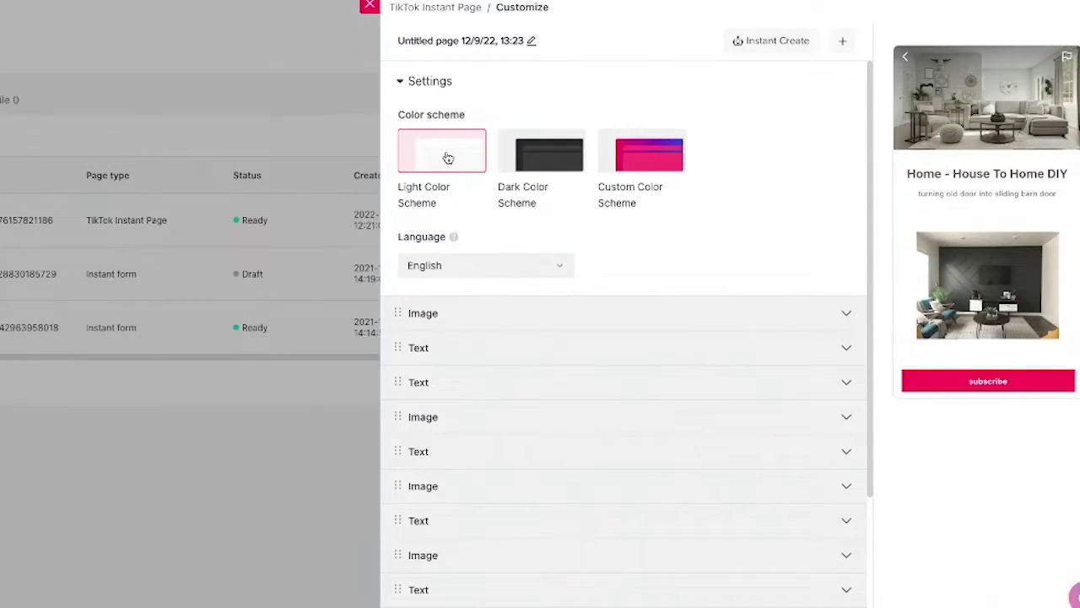
click(638, 161)
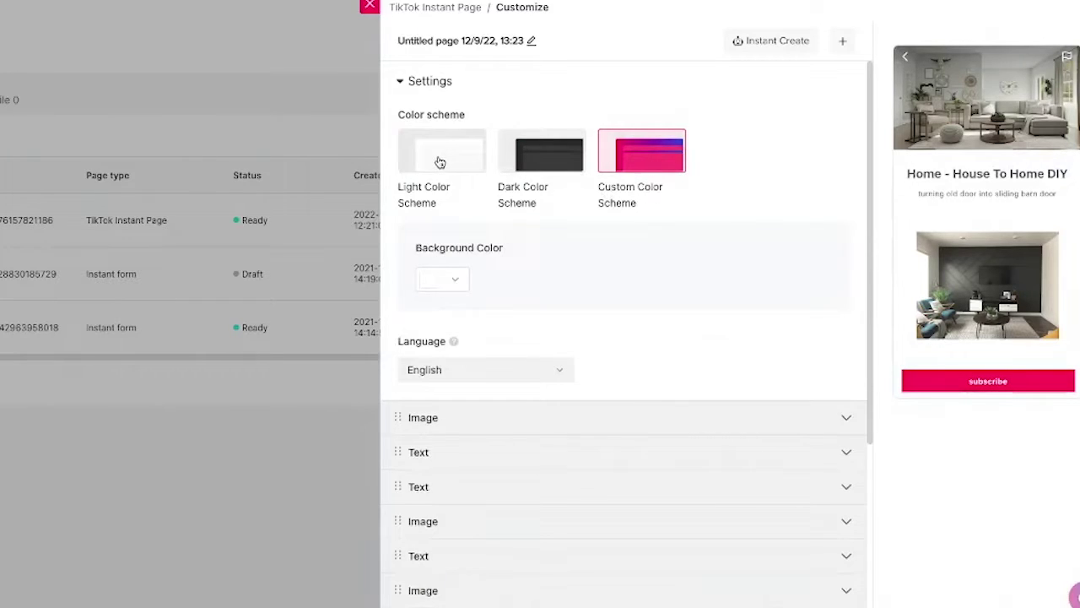
click(439, 162)
scroll(733, 193, down, 2)
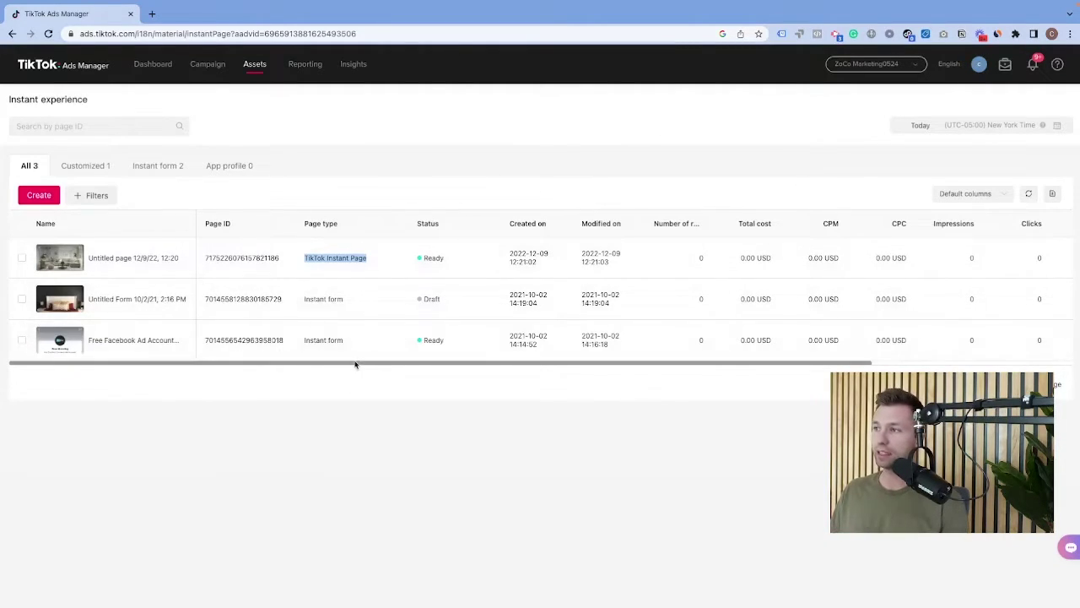
Step: Highlight the page type entries: one TikTok Instant Page and two Instant forms
drag(371, 262, 293, 256)
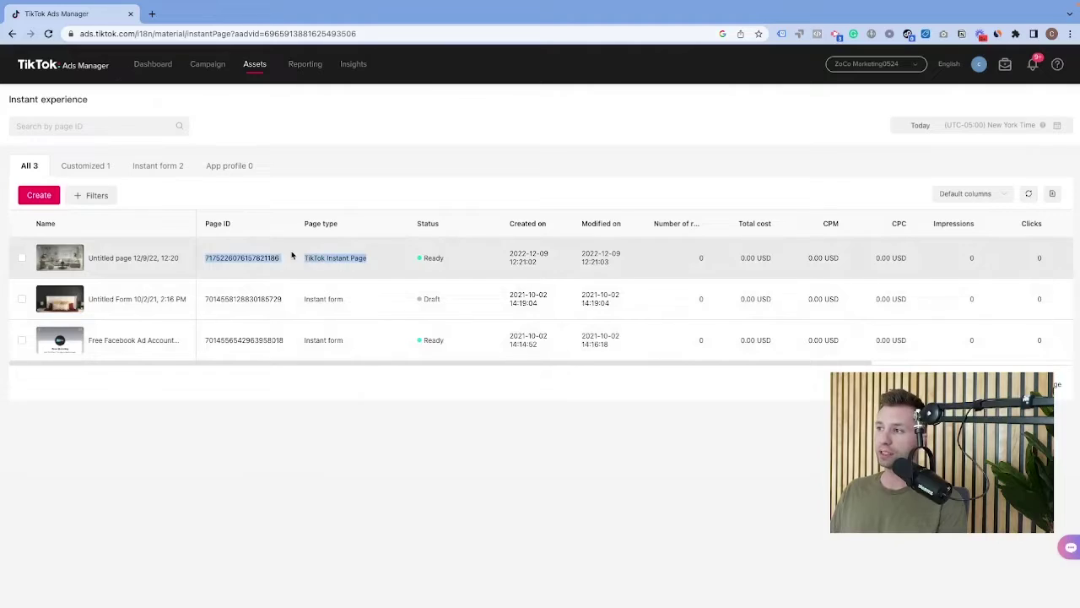
drag(350, 311, 294, 306)
drag(341, 339, 274, 349)
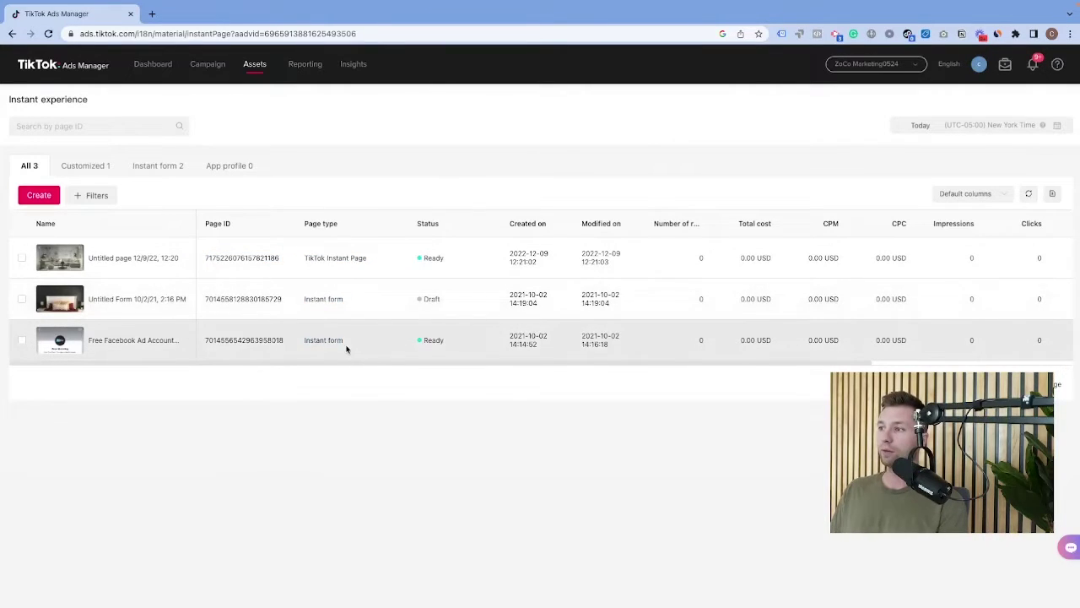
drag(344, 346, 331, 338)
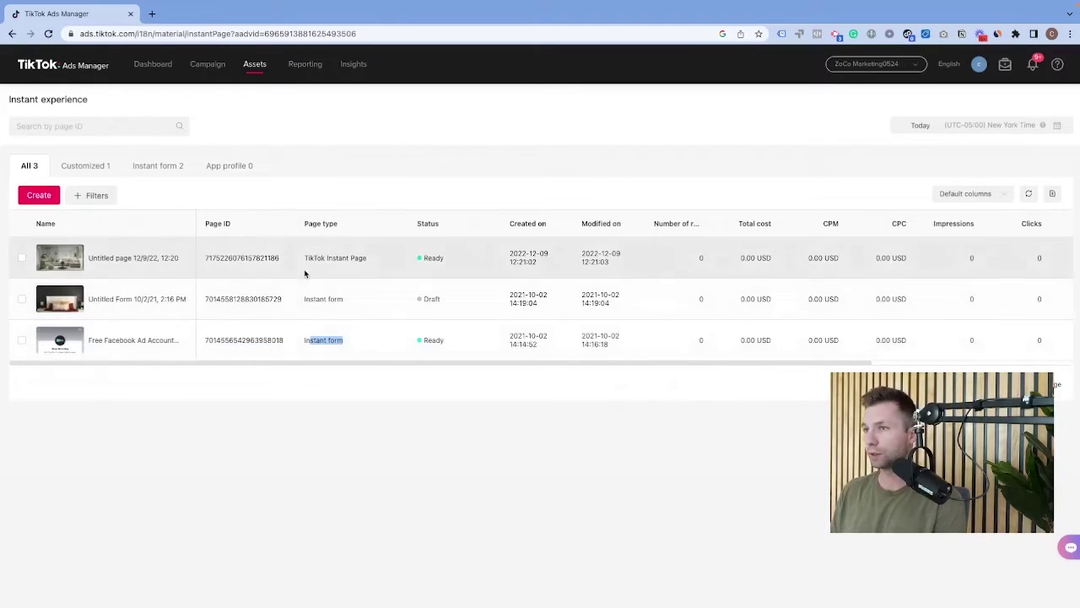
Step: Start a new Instant Page, browse the Customized, Instant form and App profile templates, and select External URL
click(38, 193)
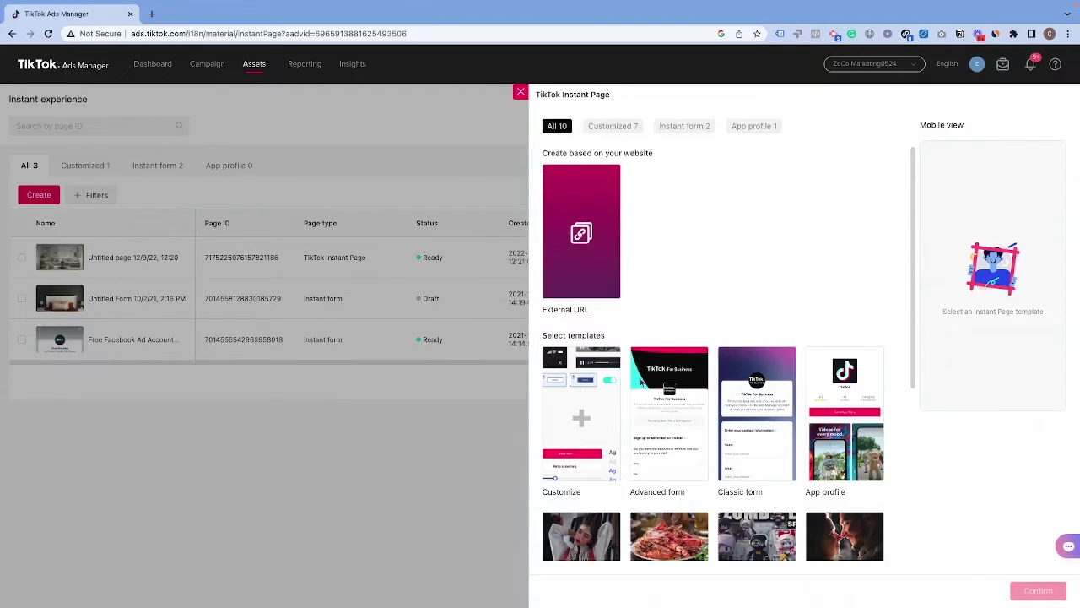
click(614, 127)
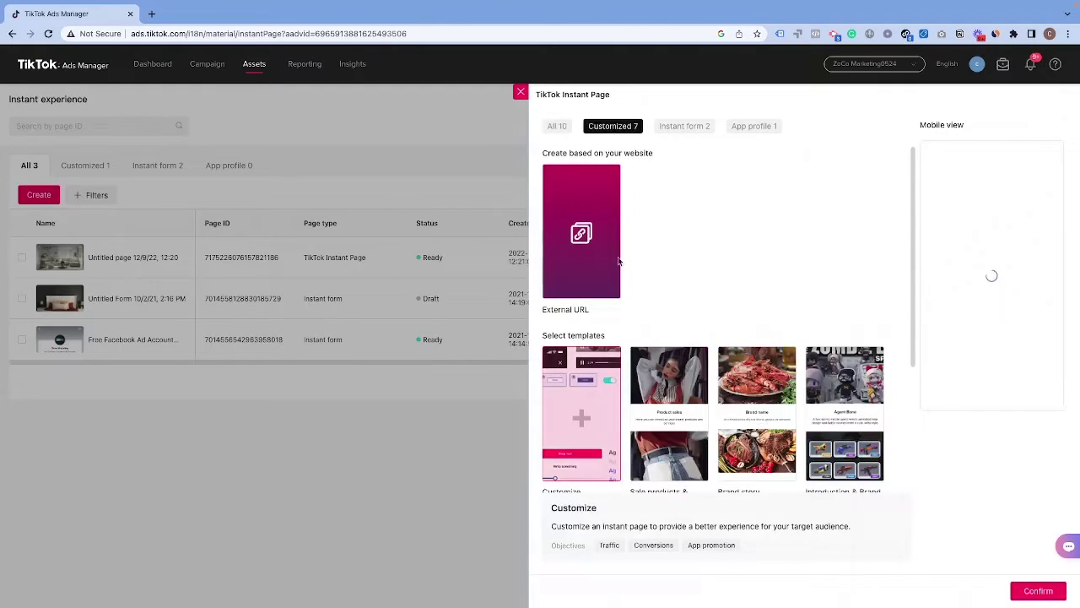
scroll(714, 307, down, 1)
scroll(714, 307, down, 1)
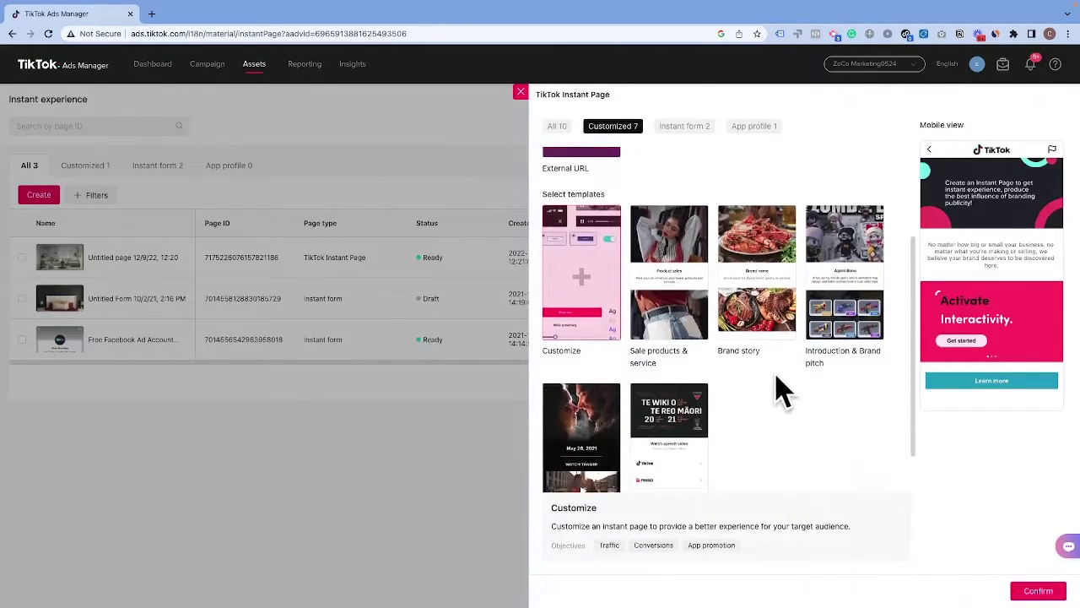
scroll(660, 328, up, 2)
click(682, 127)
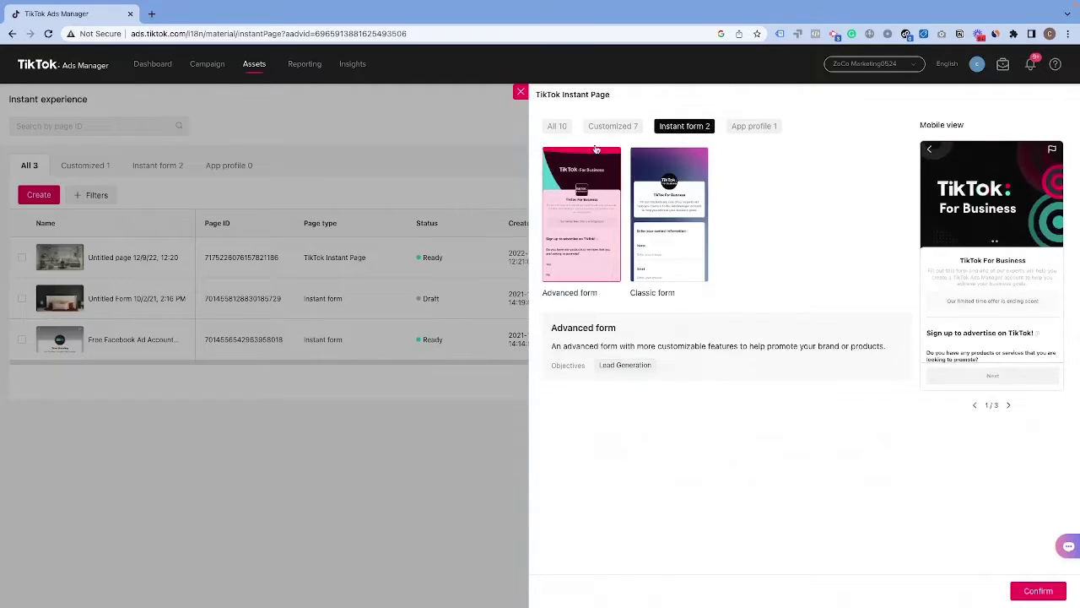
click(750, 132)
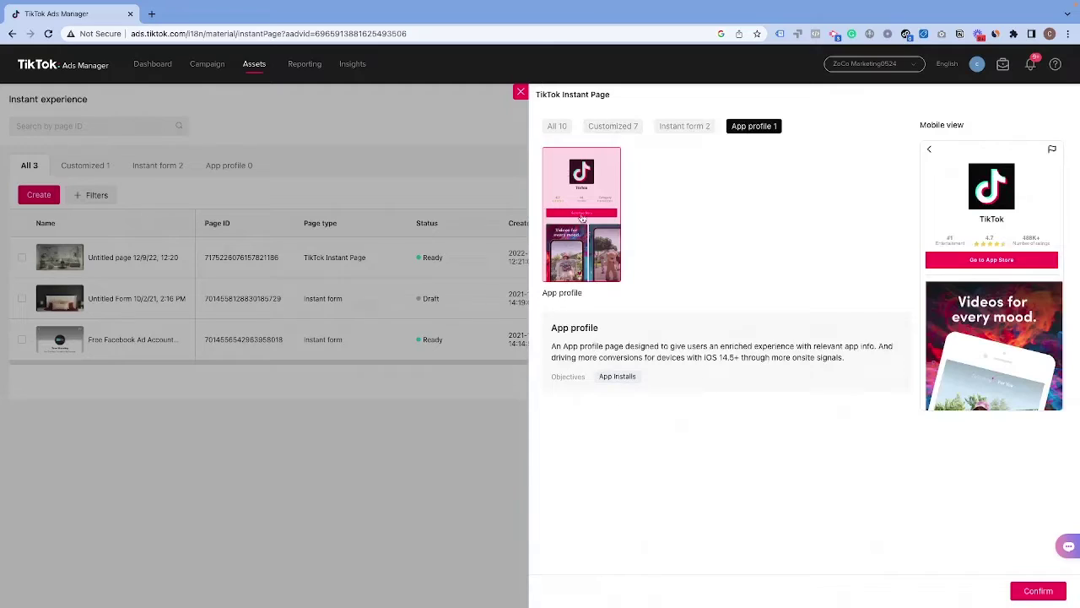
scroll(1053, 284, down, 5)
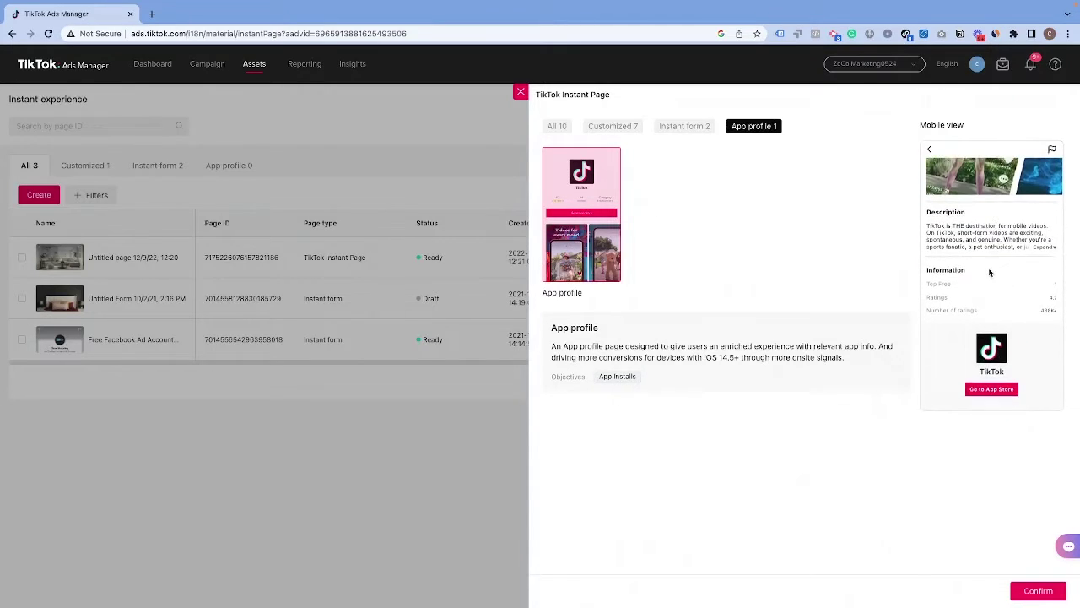
scroll(954, 301, up, 5)
click(557, 125)
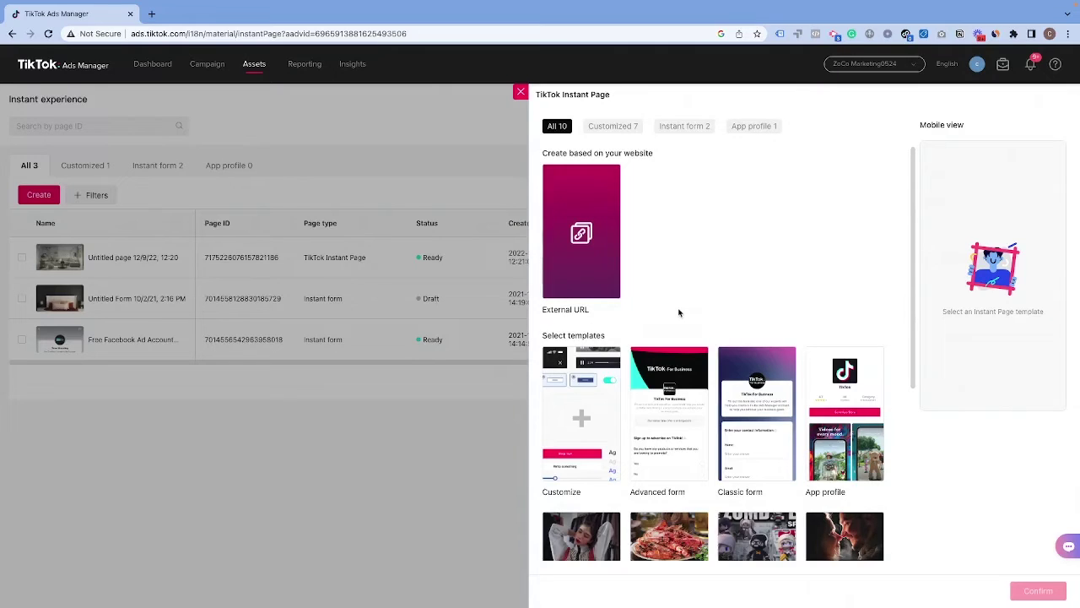
click(597, 253)
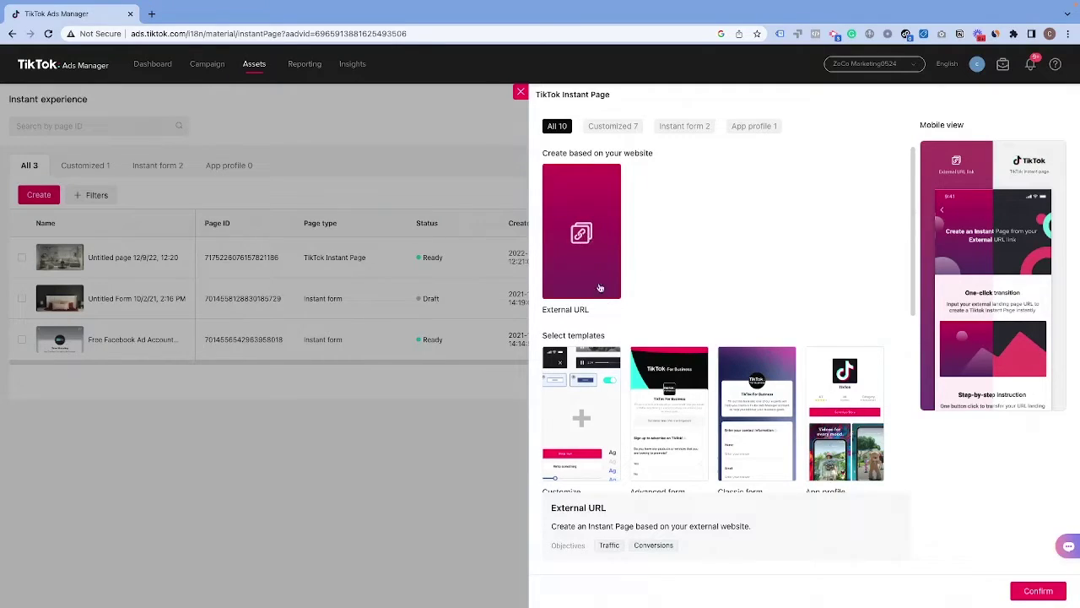
Step: Paste the website URL into Instant Create and generate the Home - House To Home DIY page
click(1063, 588)
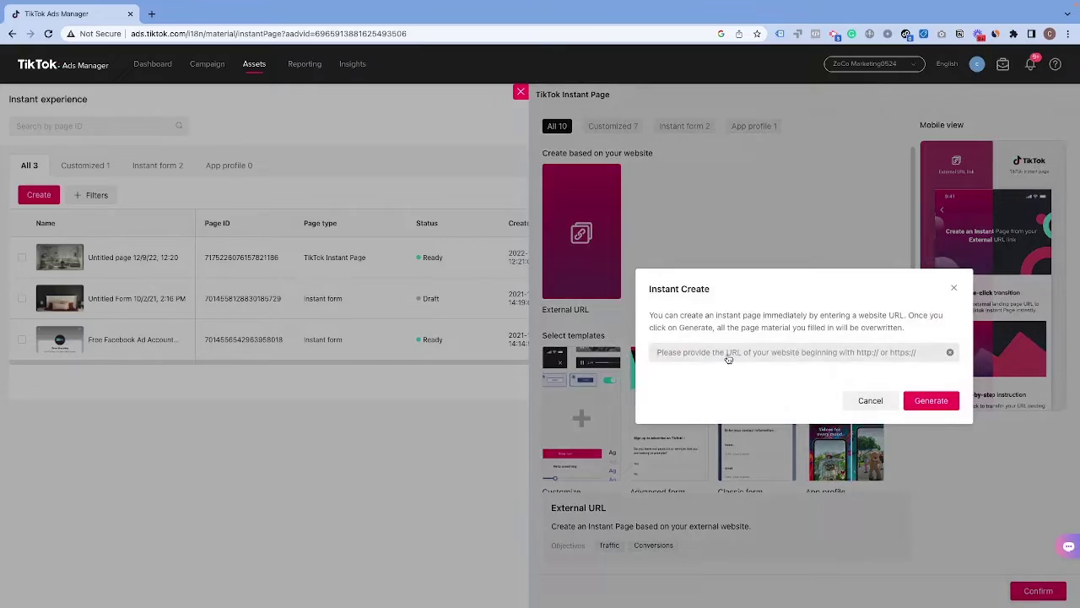
click(727, 358)
text(https://zocomarketing.com/)
click(931, 400)
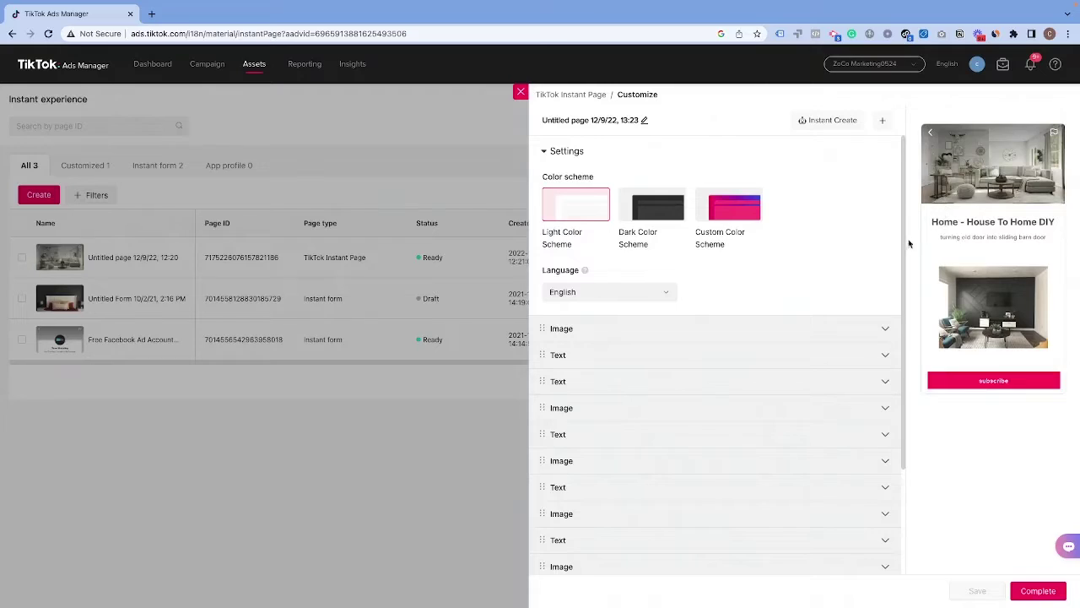
Step: Preview the dark and custom color schemes, return to light, and inspect the first image component
click(625, 209)
click(734, 218)
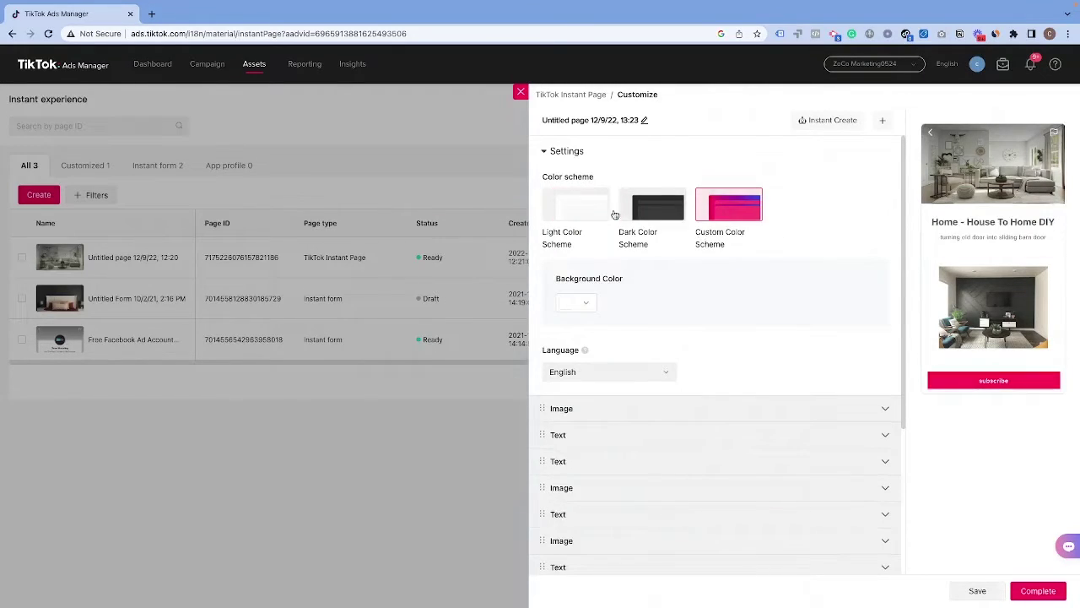
click(557, 207)
scroll(572, 316, down, 1)
scroll(798, 244, down, 1)
scroll(895, 250, up, 1)
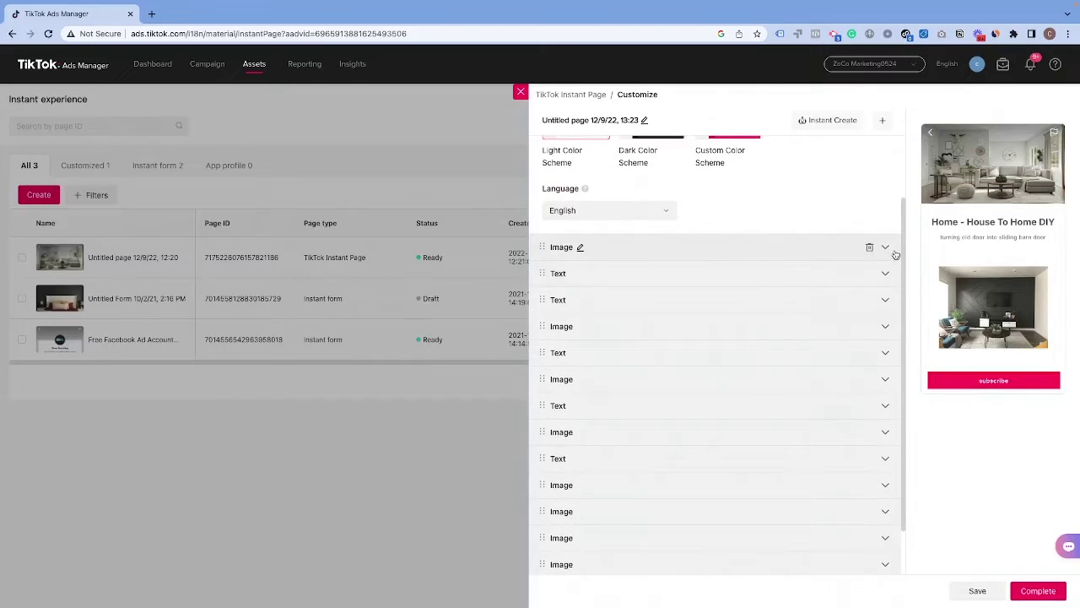
click(885, 247)
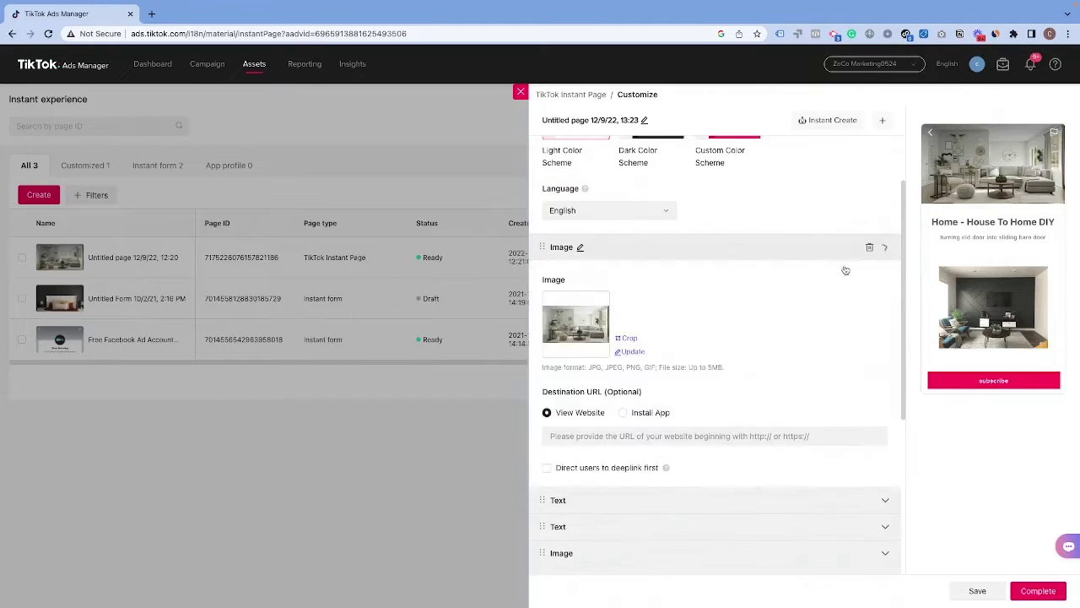
click(886, 249)
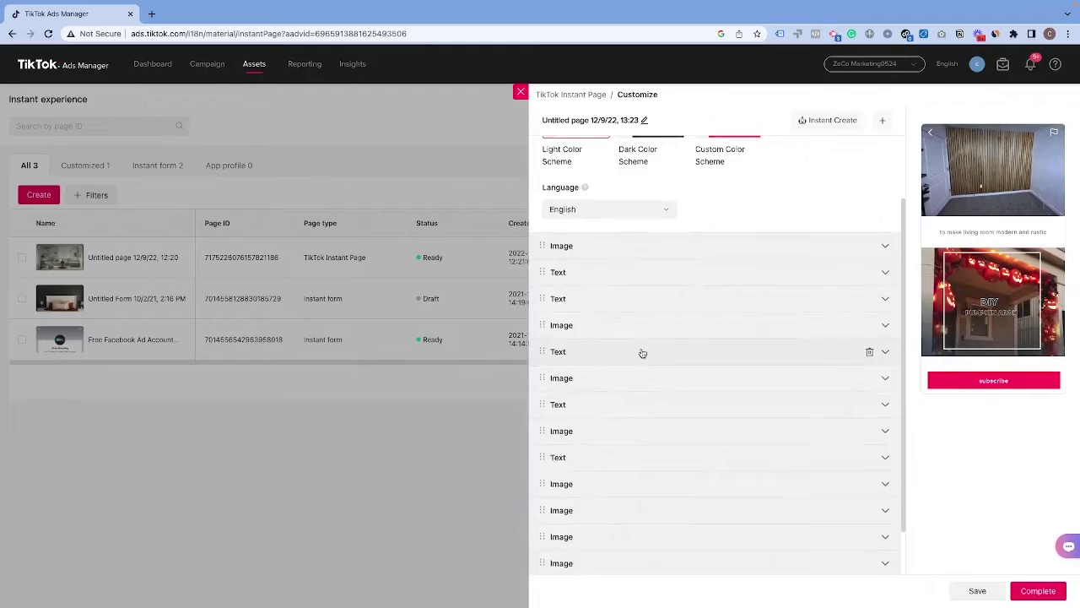
Step: Delete two image components, including the pumpkin image, and show the add-component choices
scroll(642, 352, down, 1)
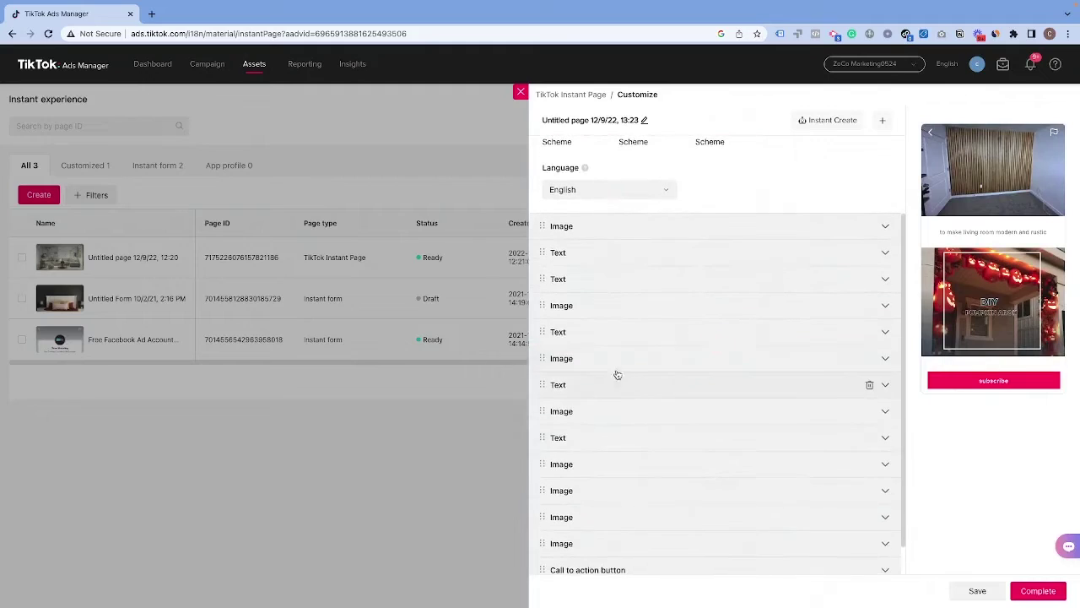
click(867, 358)
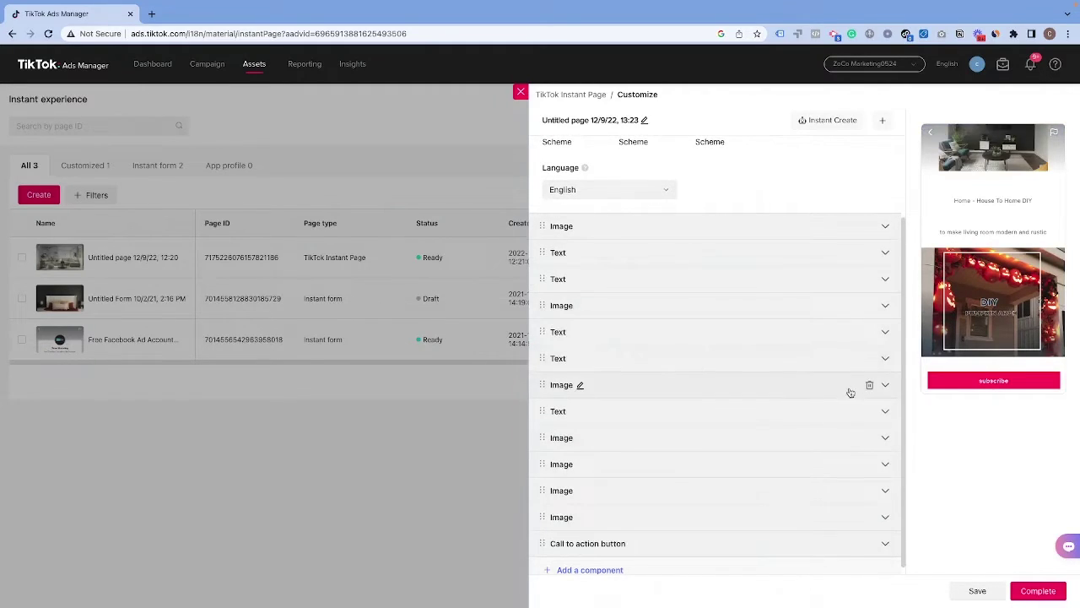
click(868, 386)
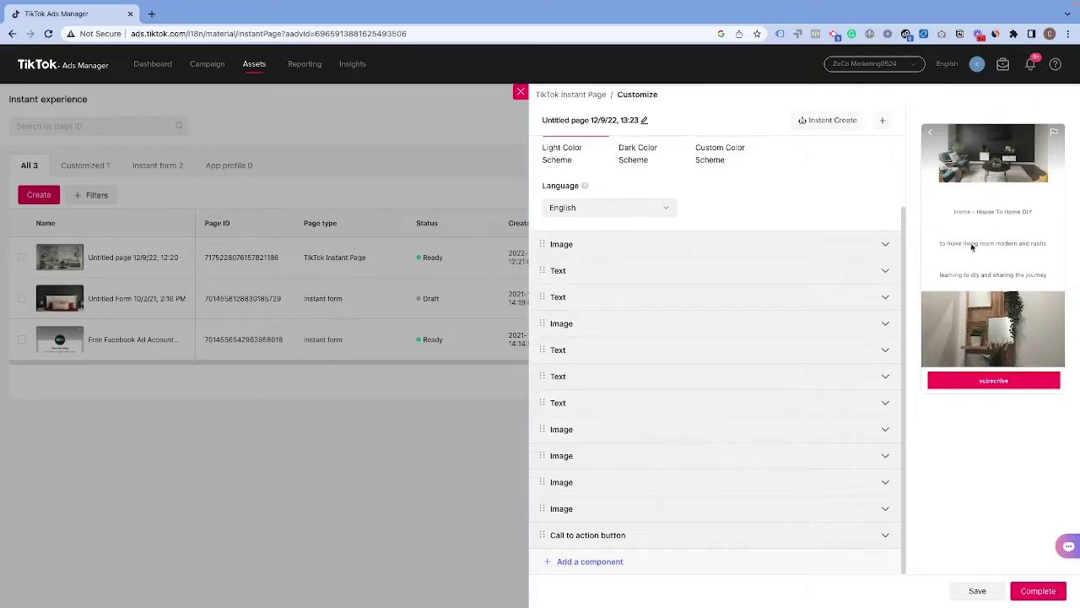
click(590, 561)
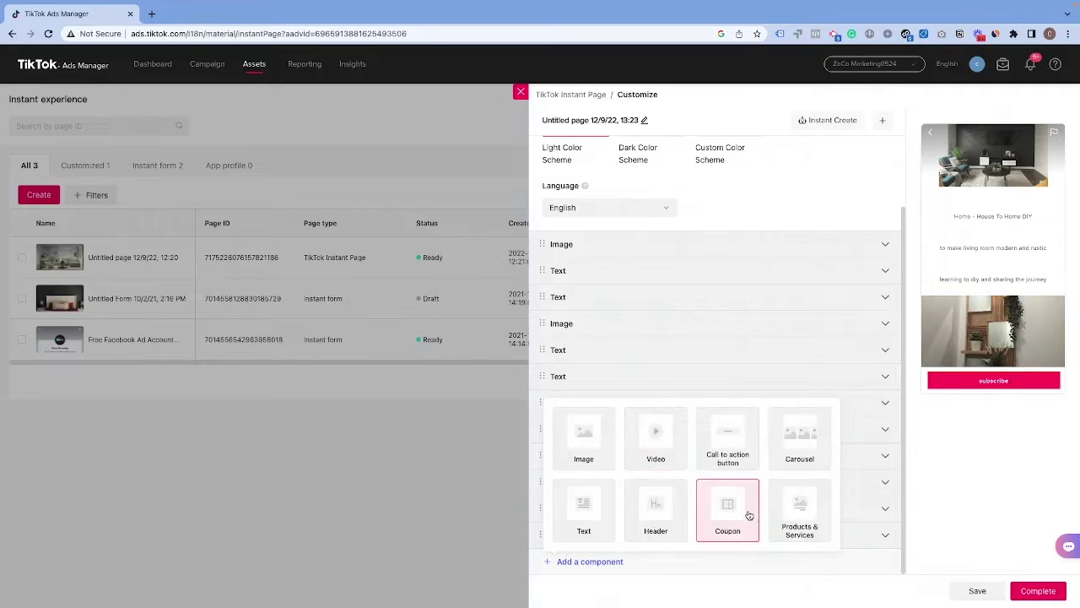
Step: Add a Video component and move it just below the two text blocks
click(705, 516)
drag(542, 538, 574, 313)
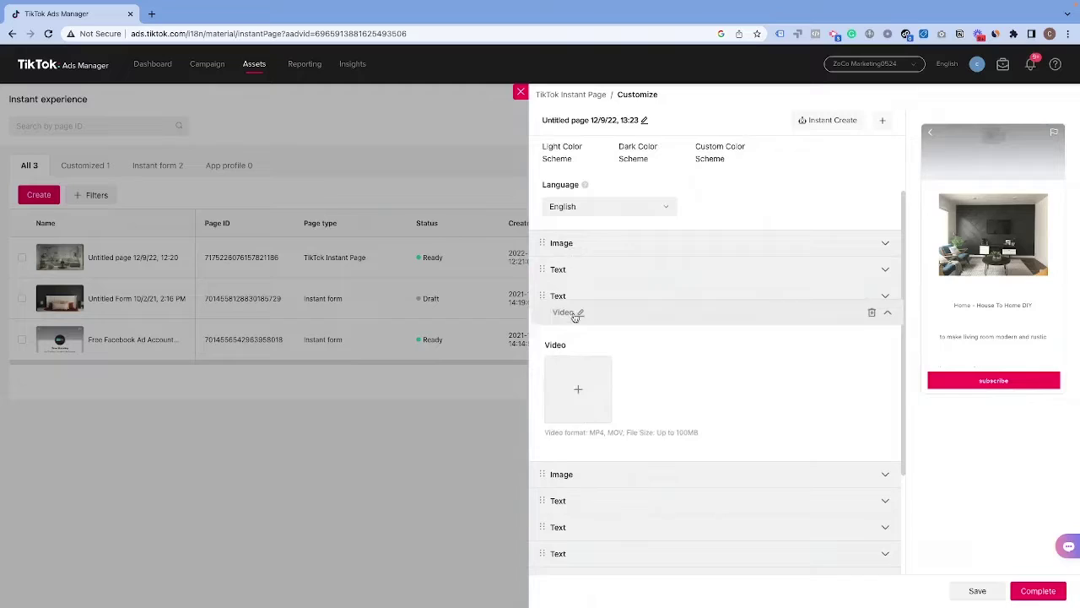
scroll(798, 306, up, 2)
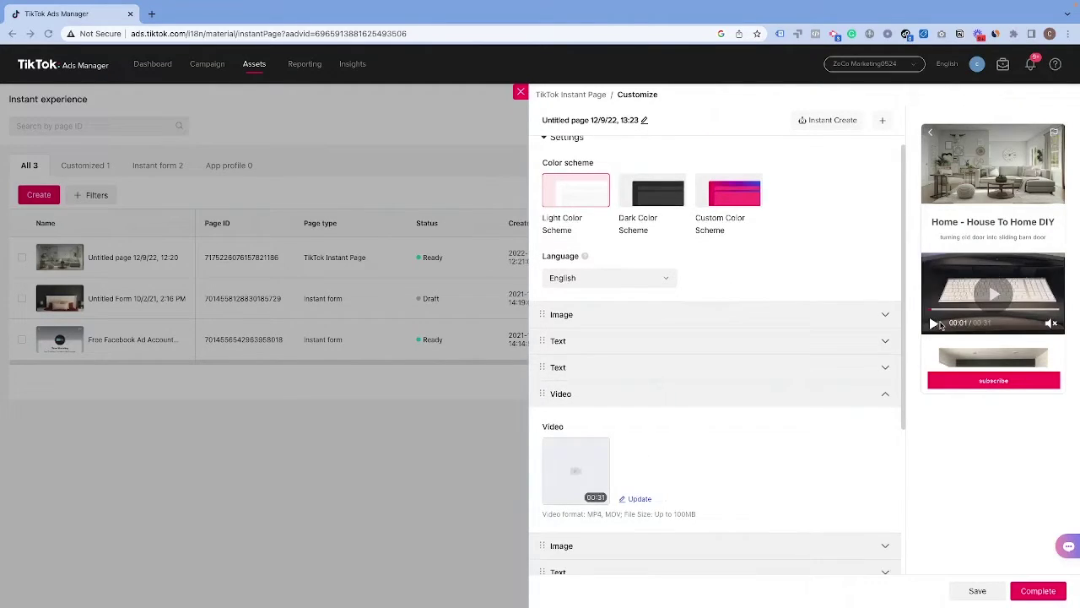
Step: Play the 31-second clip in the page preview, then bring up the component choices again
click(934, 323)
scroll(675, 278, up, 1)
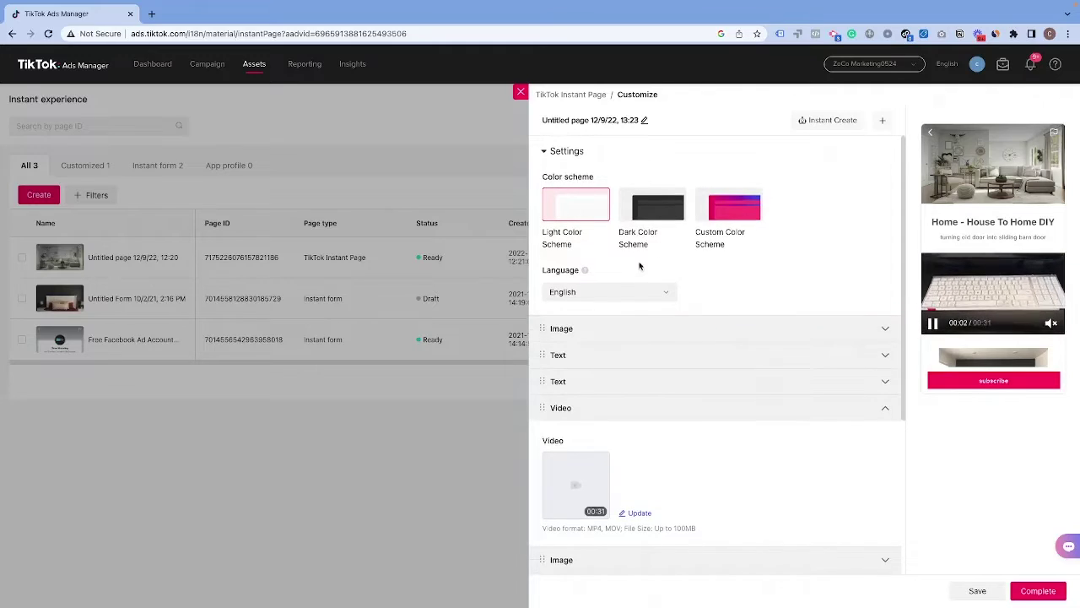
scroll(629, 321, down, 3)
scroll(625, 348, up, 2)
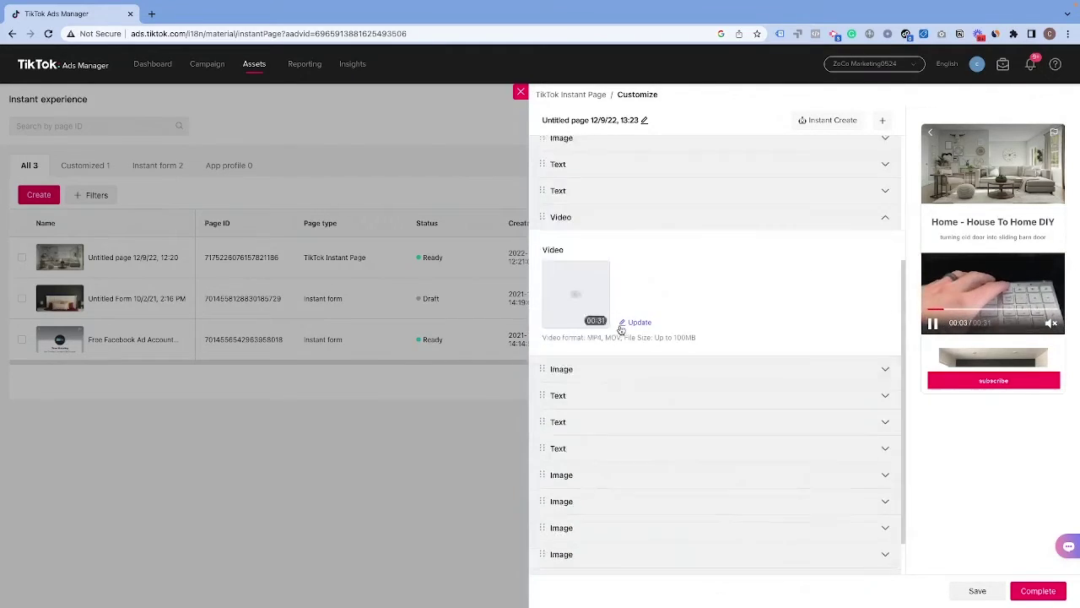
scroll(621, 329, down, 1)
scroll(553, 151, up, 3)
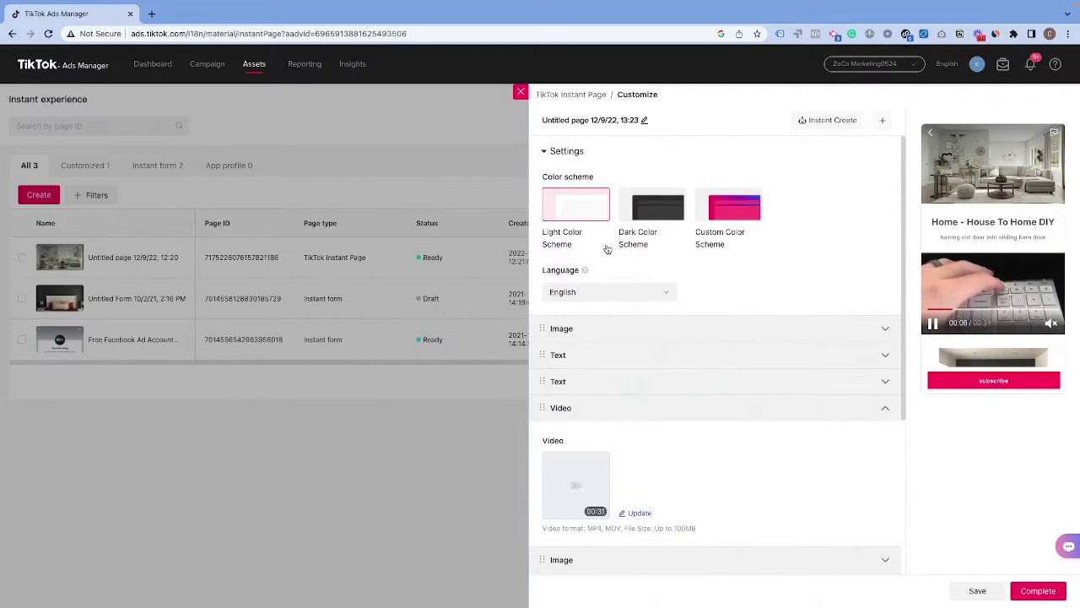
scroll(608, 249, down, 5)
click(591, 562)
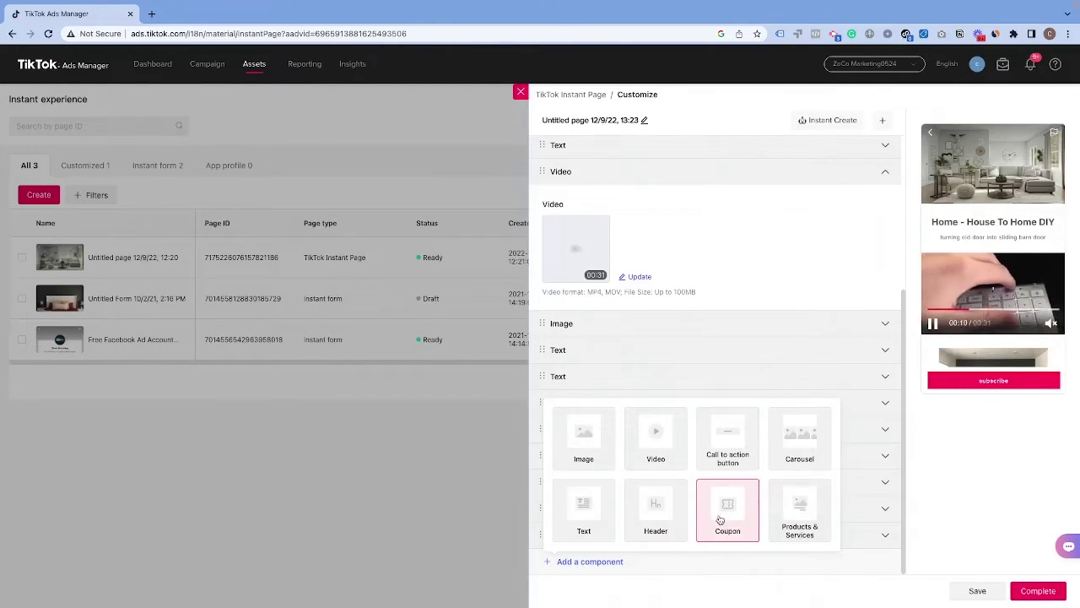
Step: Add a Products & Services component and upload and crop a keyboard product image
click(776, 502)
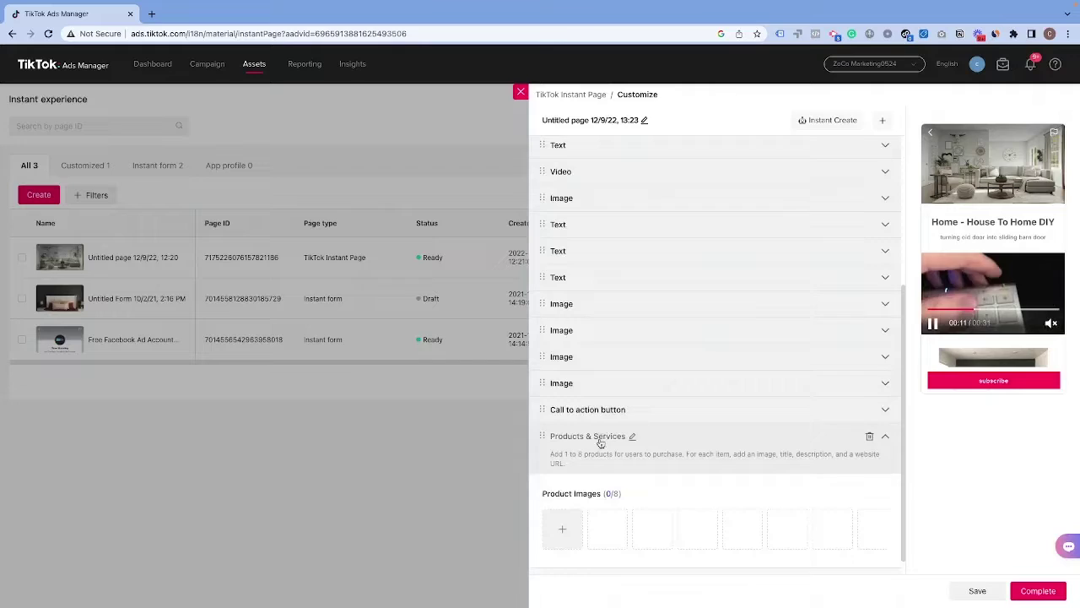
click(992, 320)
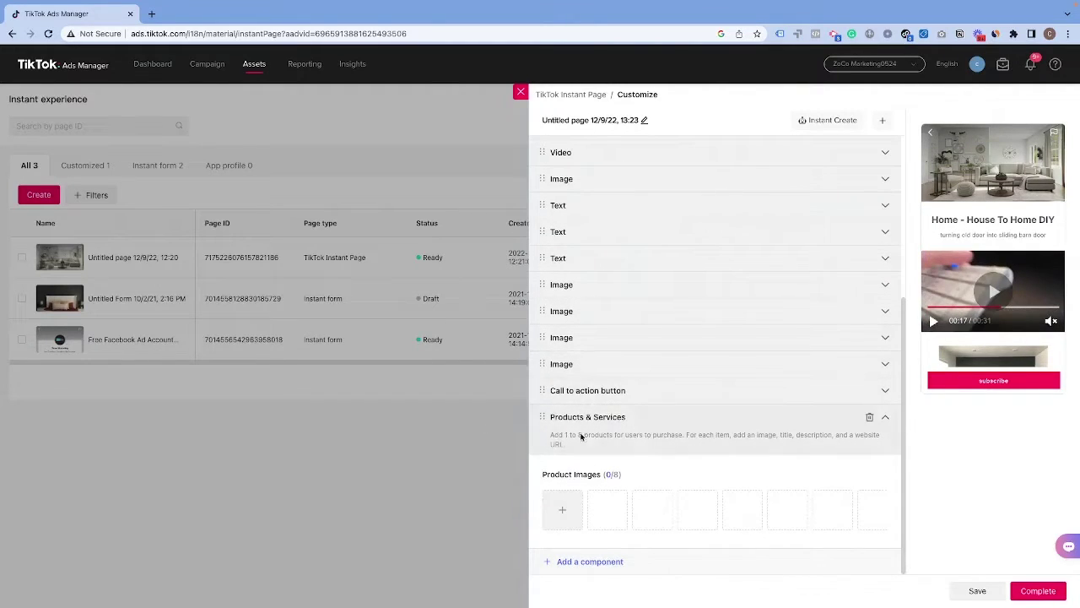
click(563, 508)
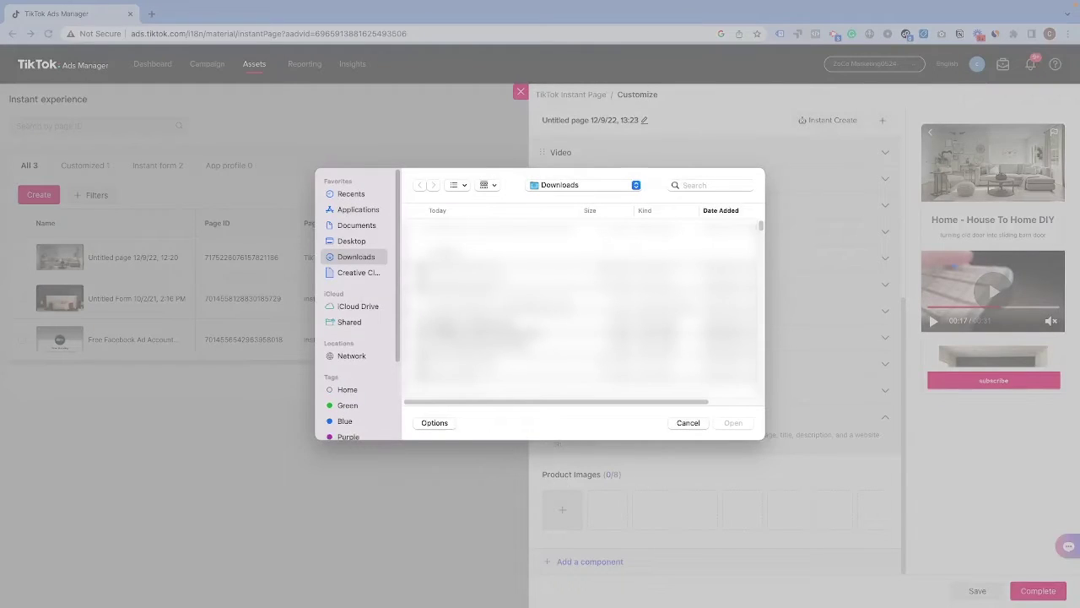
click(675, 322)
click(731, 422)
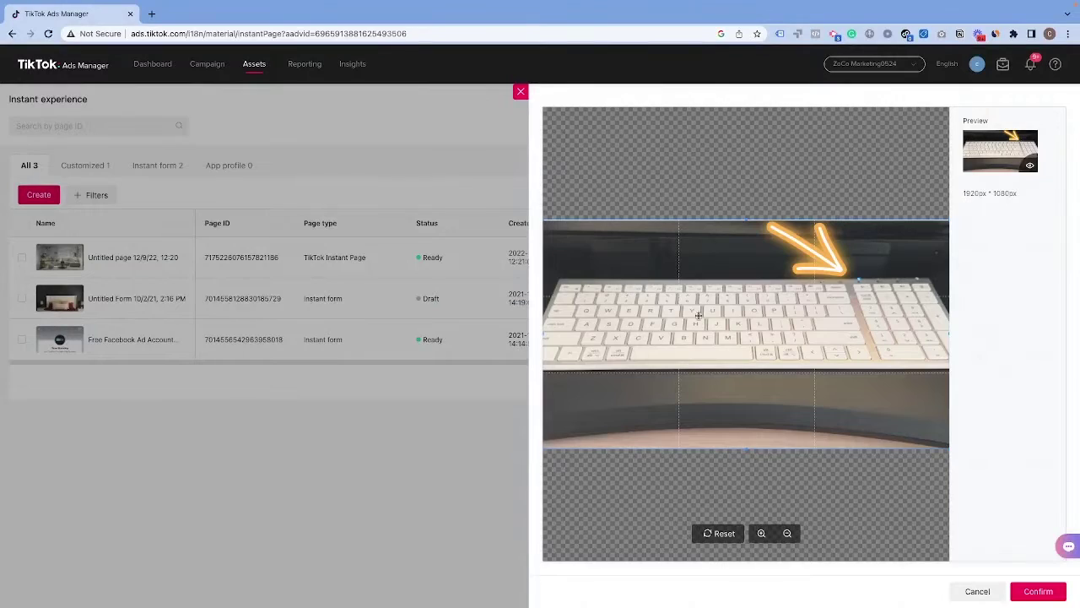
click(1036, 591)
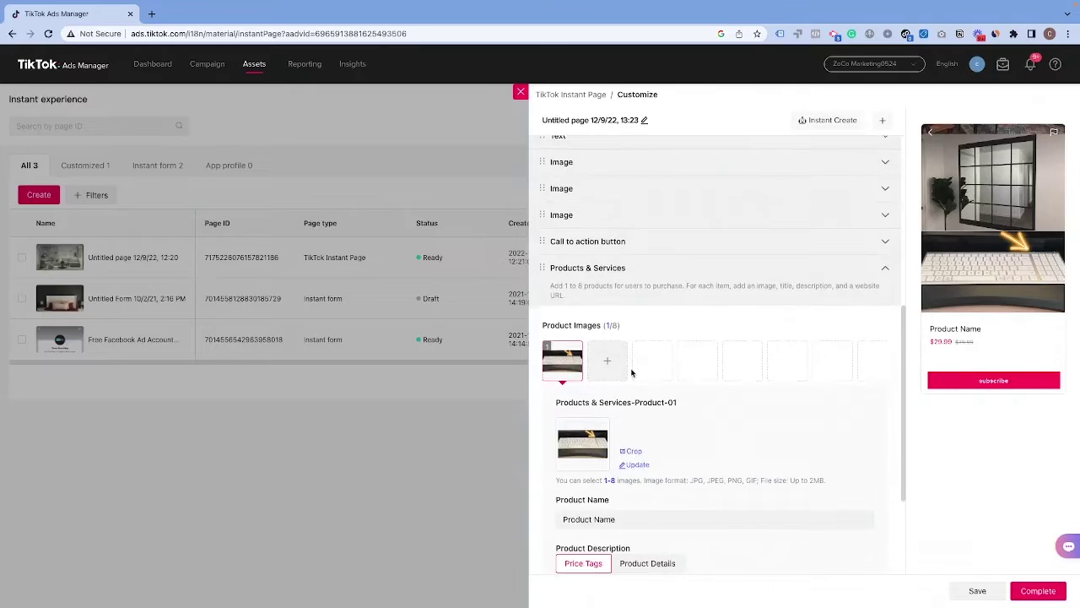
Step: Clear the $39.99 original price so only the $29.99 price remains
scroll(627, 333, down, 2)
click(647, 450)
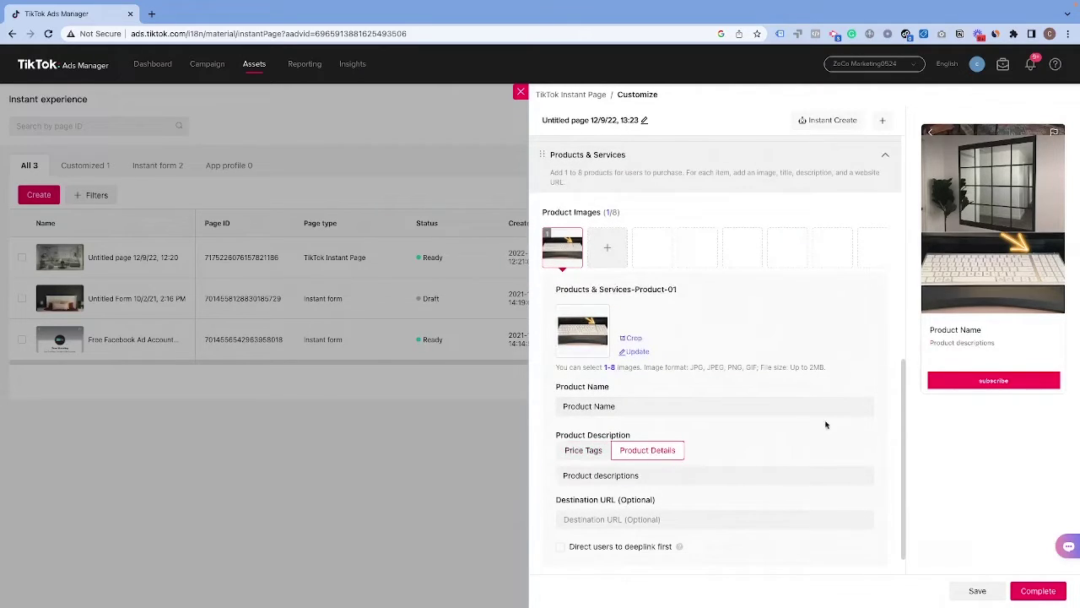
click(584, 450)
scroll(717, 405, down, 1)
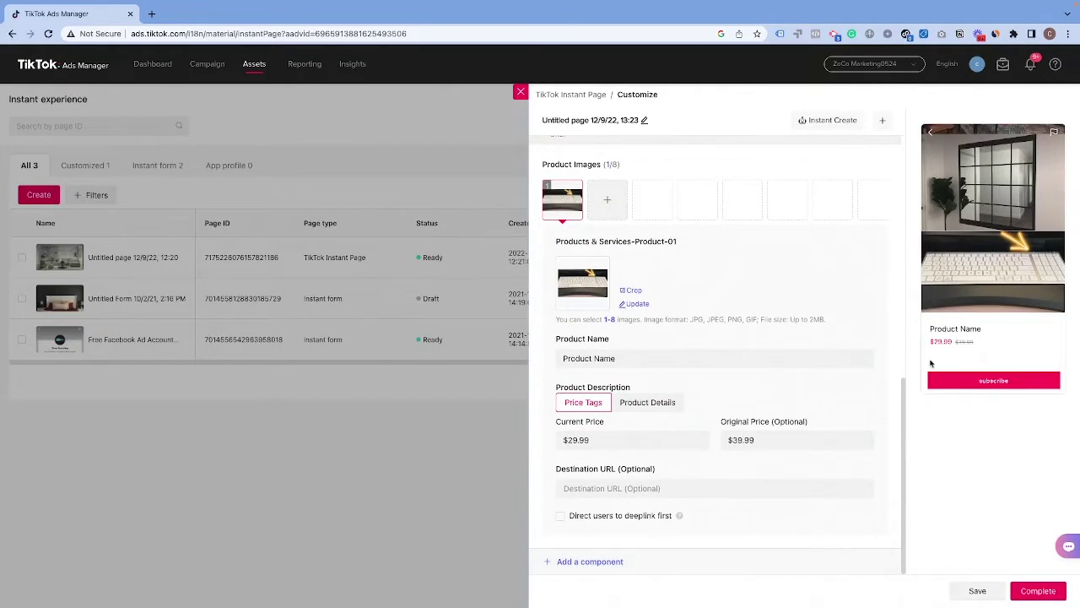
click(762, 440)
key(ctrl+a)
key(BackSpace)
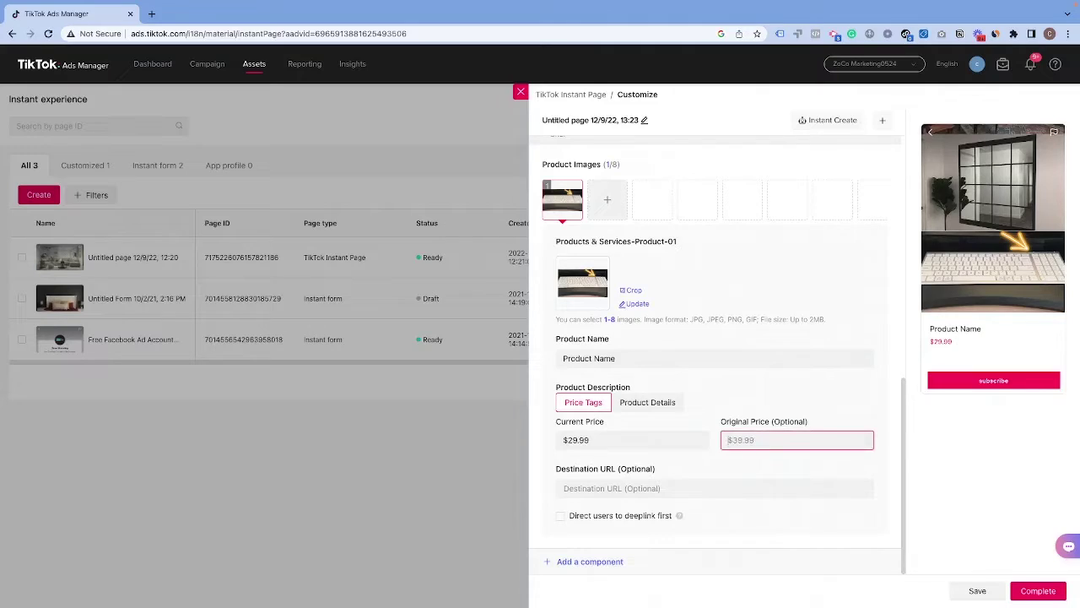
click(702, 401)
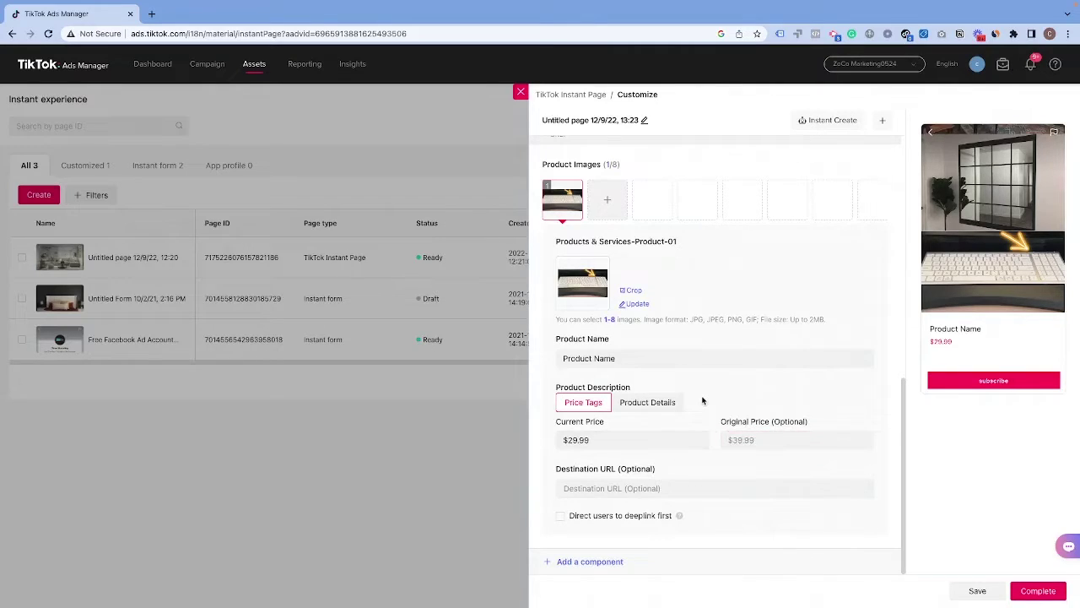
click(586, 493)
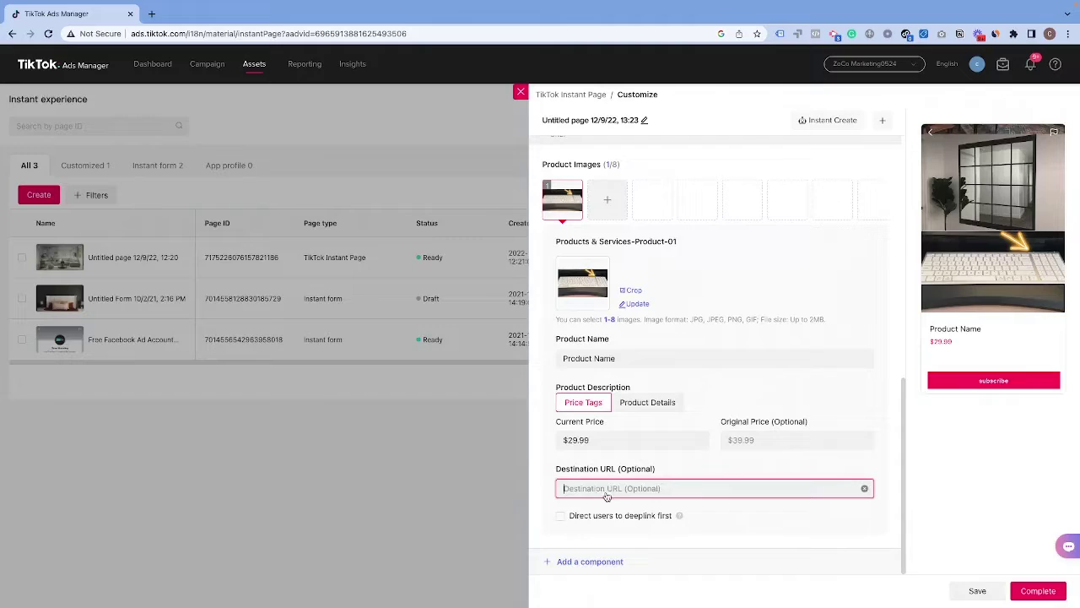
text(www.hosusetohomediy.com)
click(658, 502)
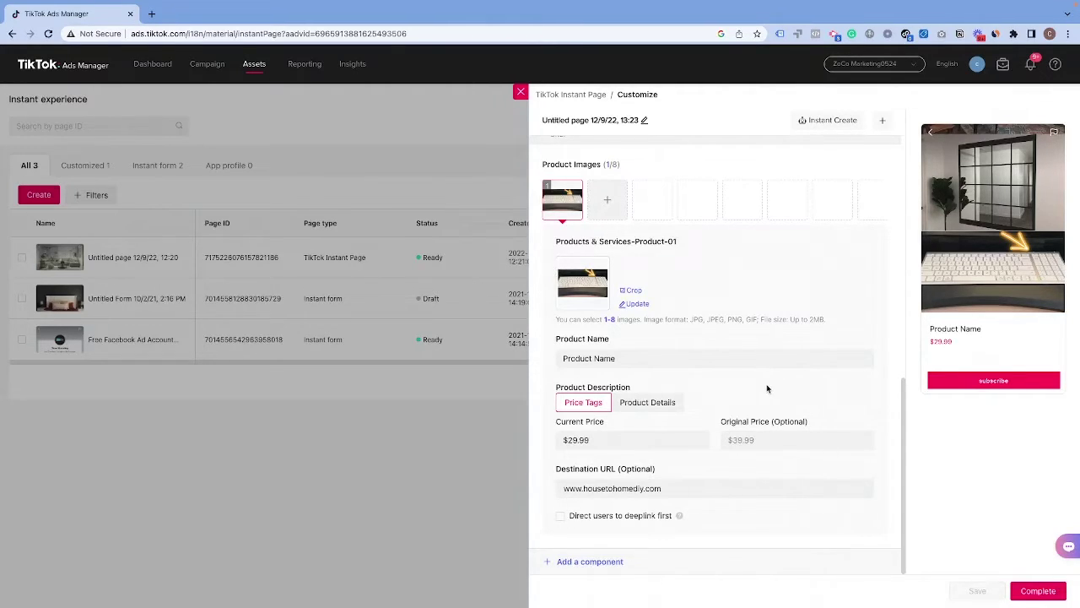
scroll(685, 305, up, 2)
scroll(684, 304, up, 2)
Step: Pick and confirm the blank Customize template, then close its editor to return to the list
click(570, 94)
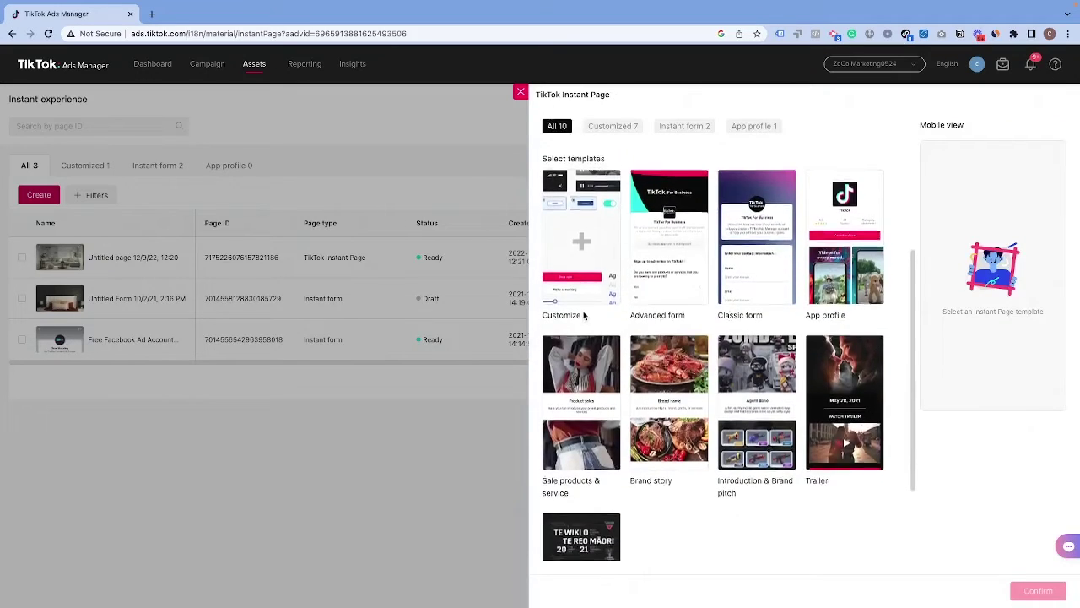
scroll(622, 239, down, 2)
scroll(591, 219, up, 2)
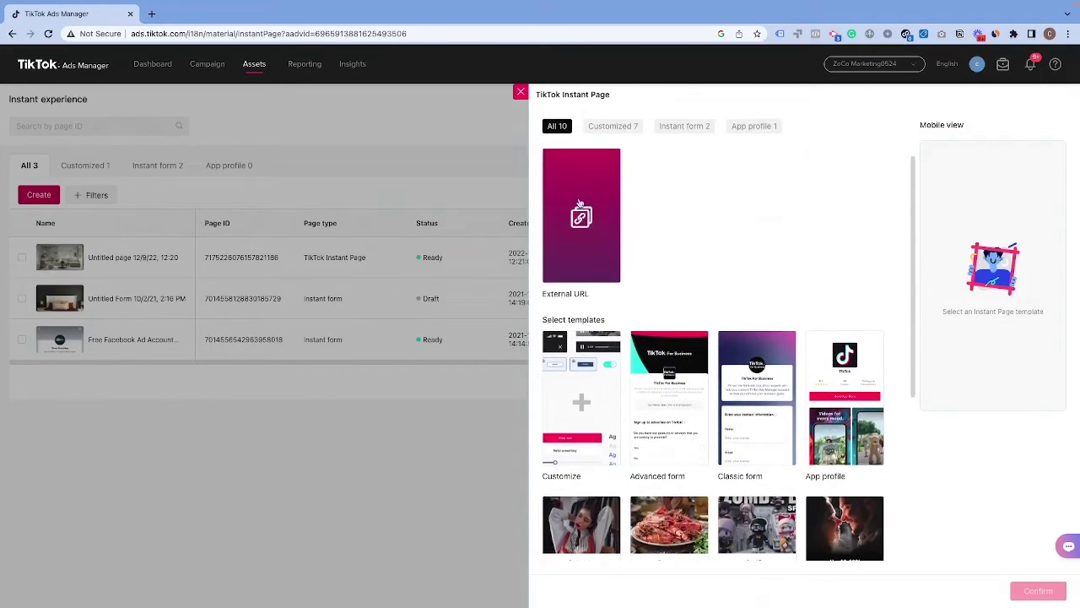
scroll(595, 220, down, 2)
scroll(625, 213, up, 2)
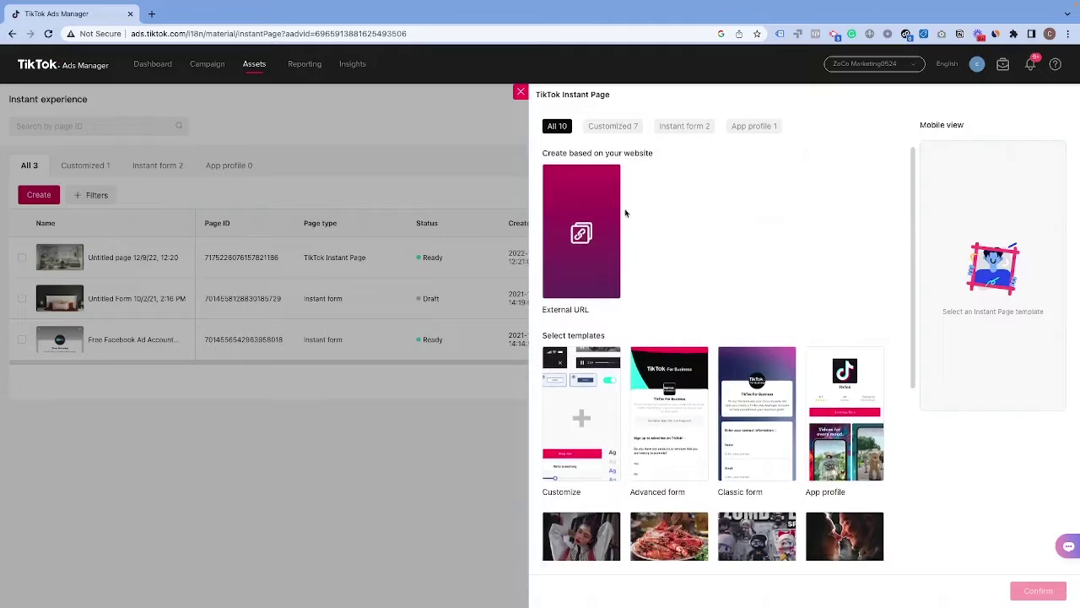
scroll(639, 224, down, 2)
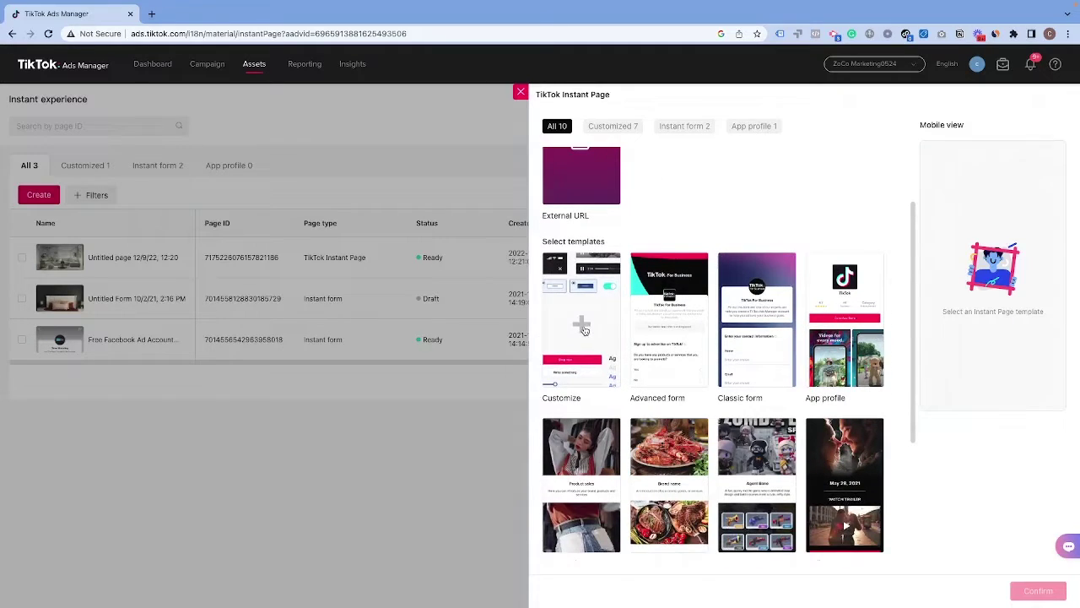
click(584, 329)
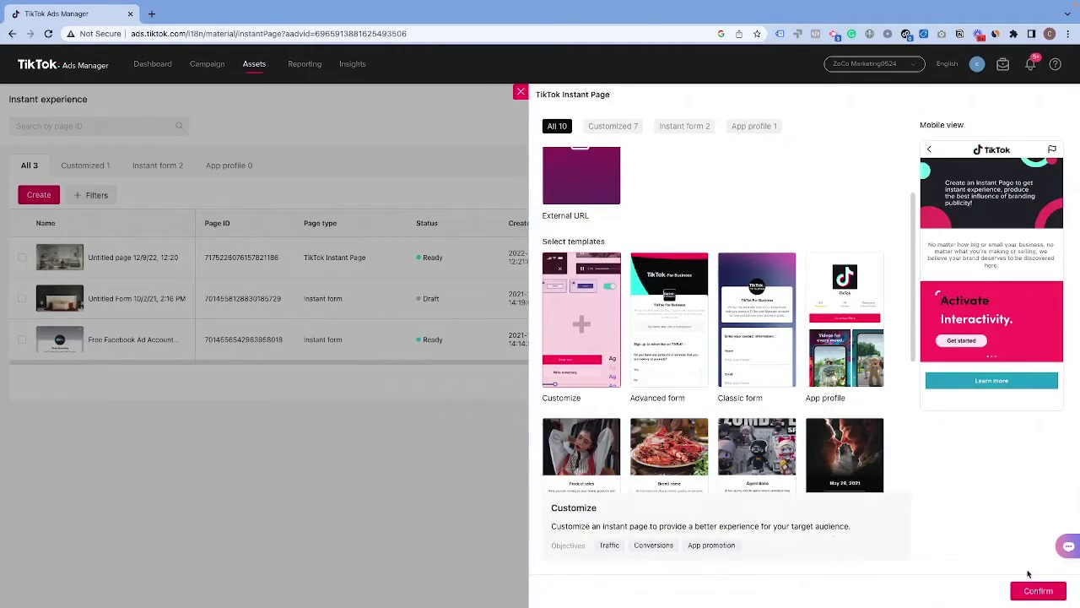
click(1038, 590)
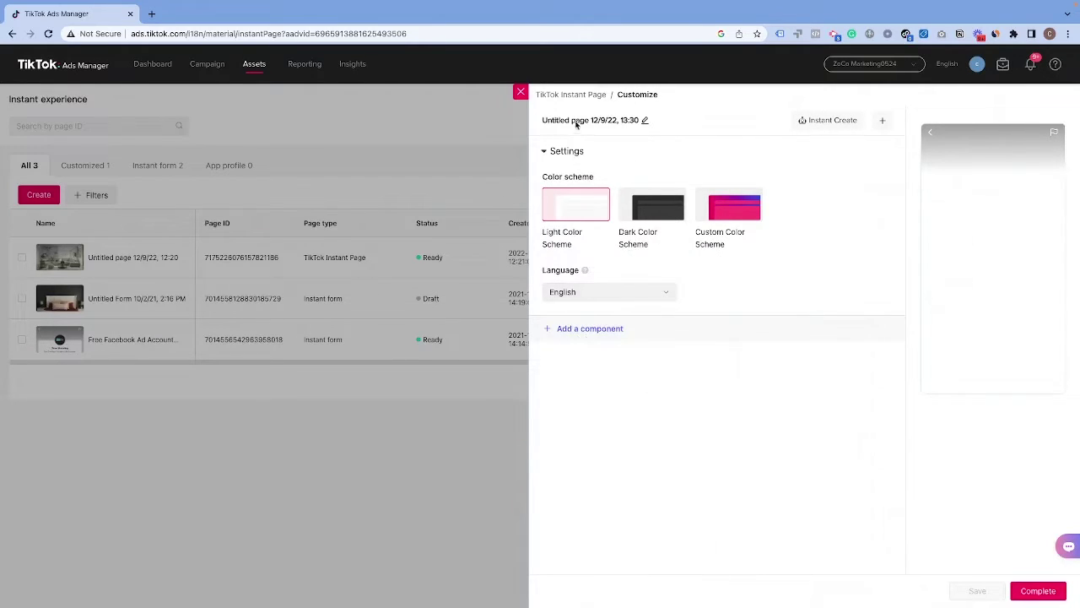
click(520, 92)
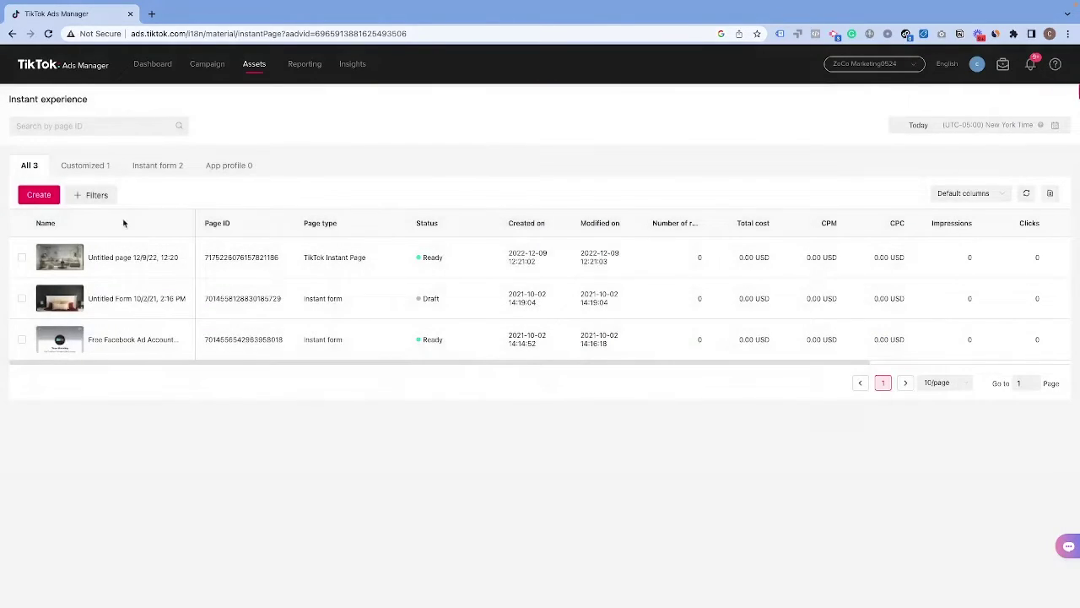
click(39, 194)
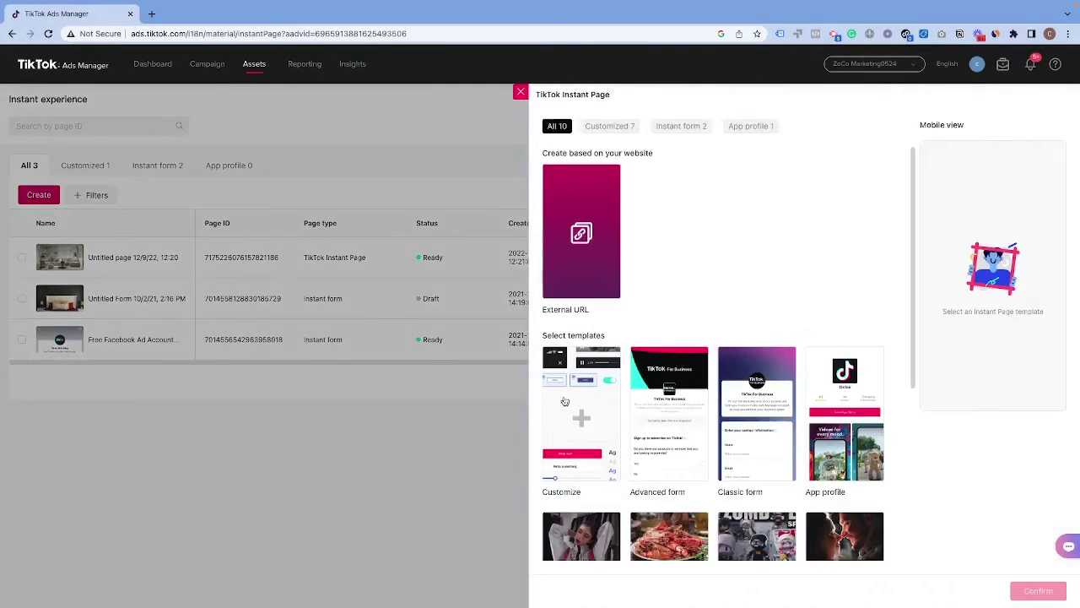
scroll(608, 336, down, 1)
scroll(608, 336, down, 3)
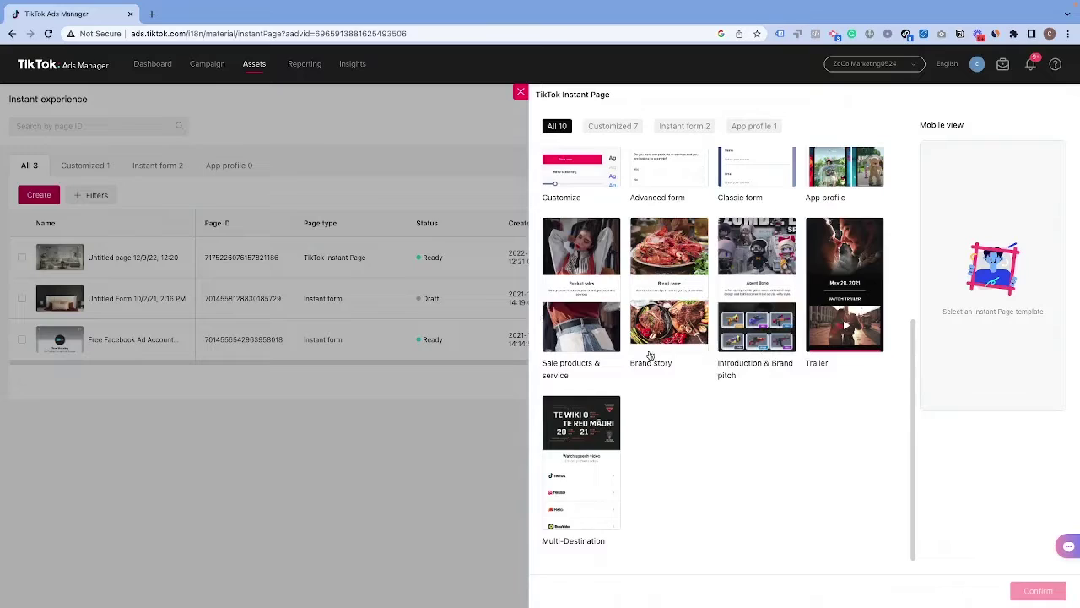
scroll(591, 305, up, 1)
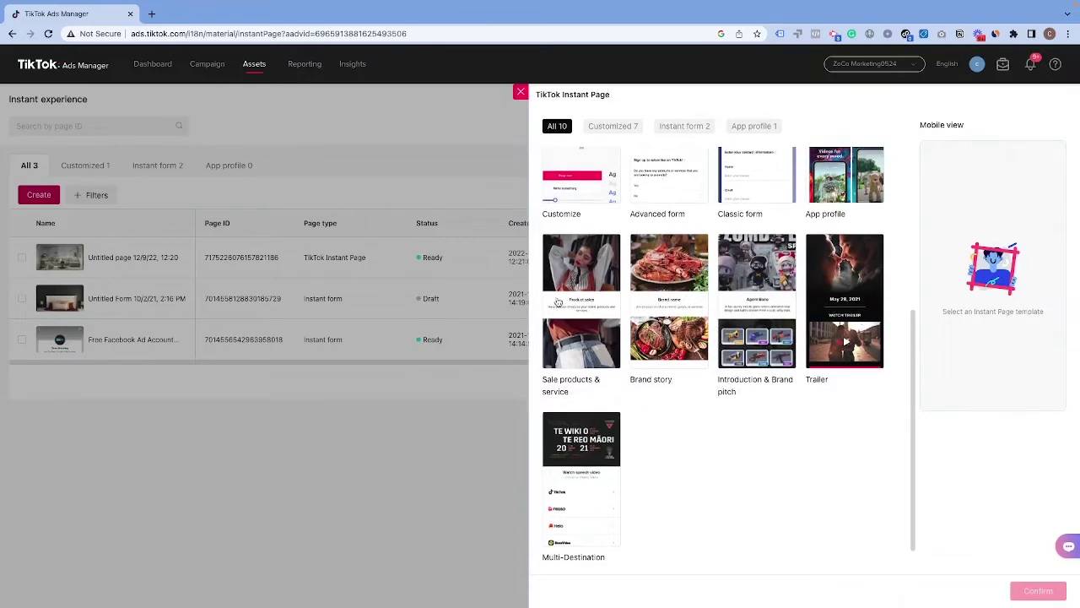
click(577, 336)
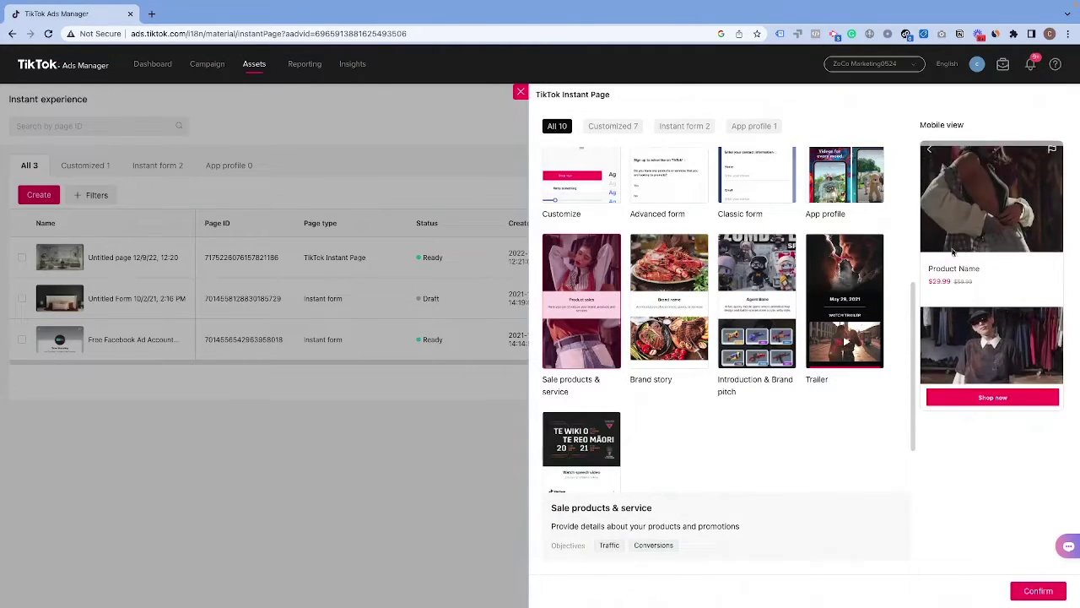
click(643, 291)
click(765, 311)
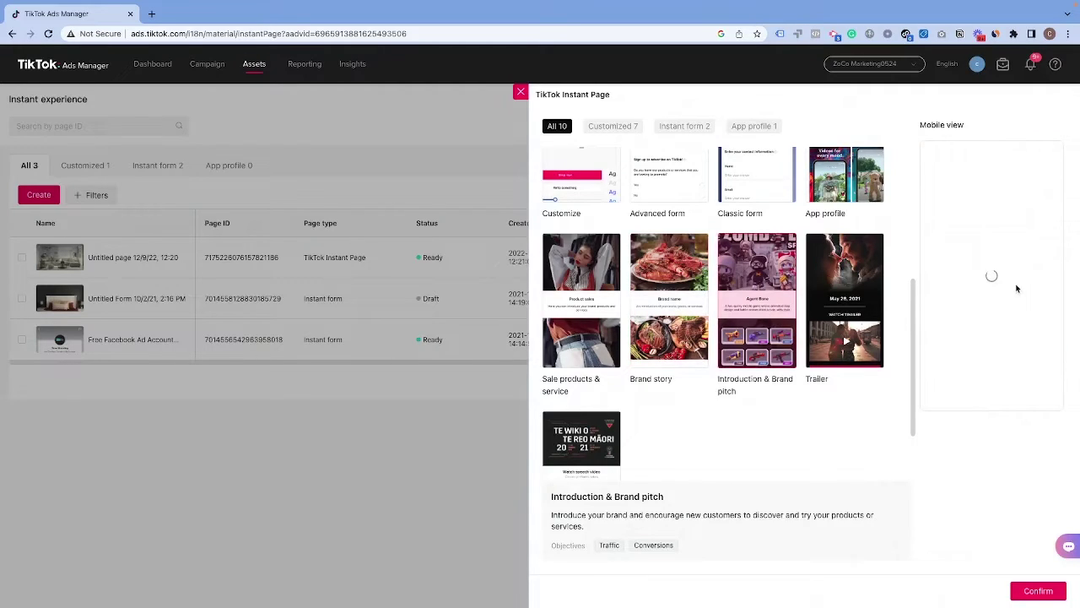
click(878, 302)
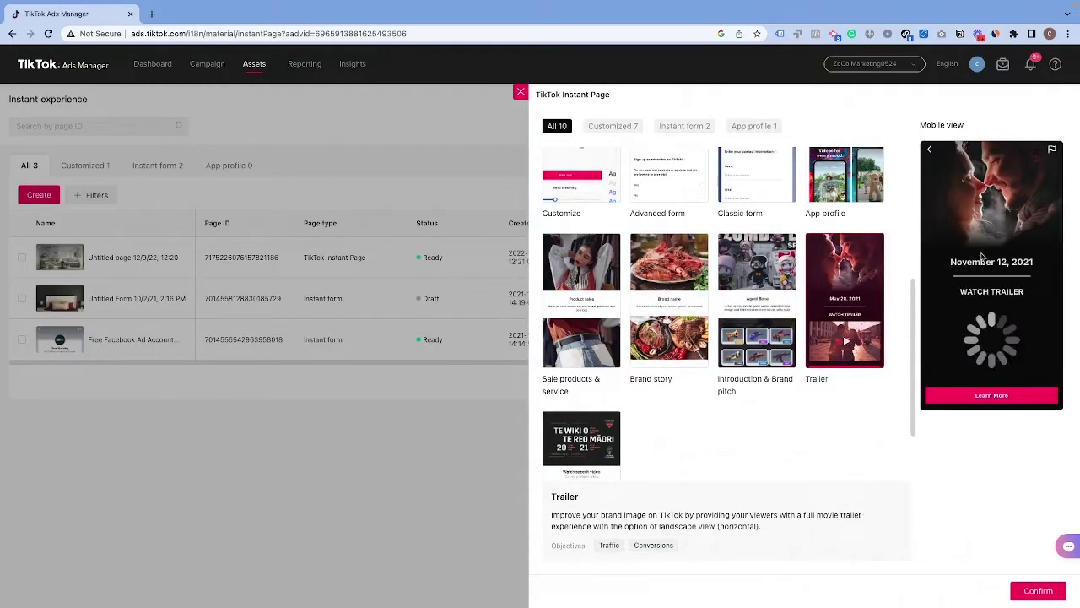
scroll(641, 439, down, 1)
click(571, 409)
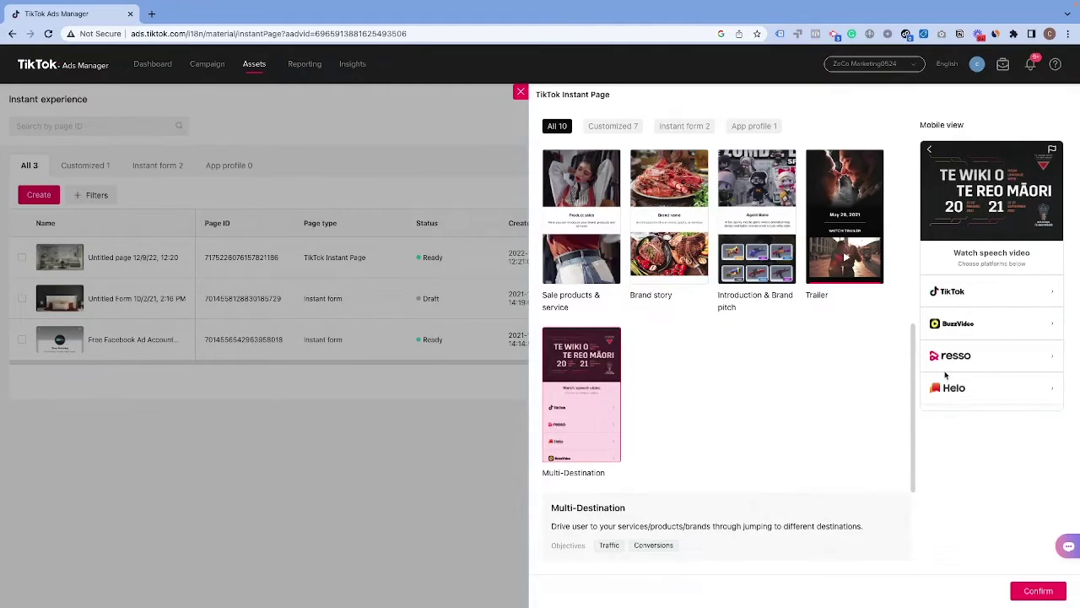
scroll(747, 404, up, 4)
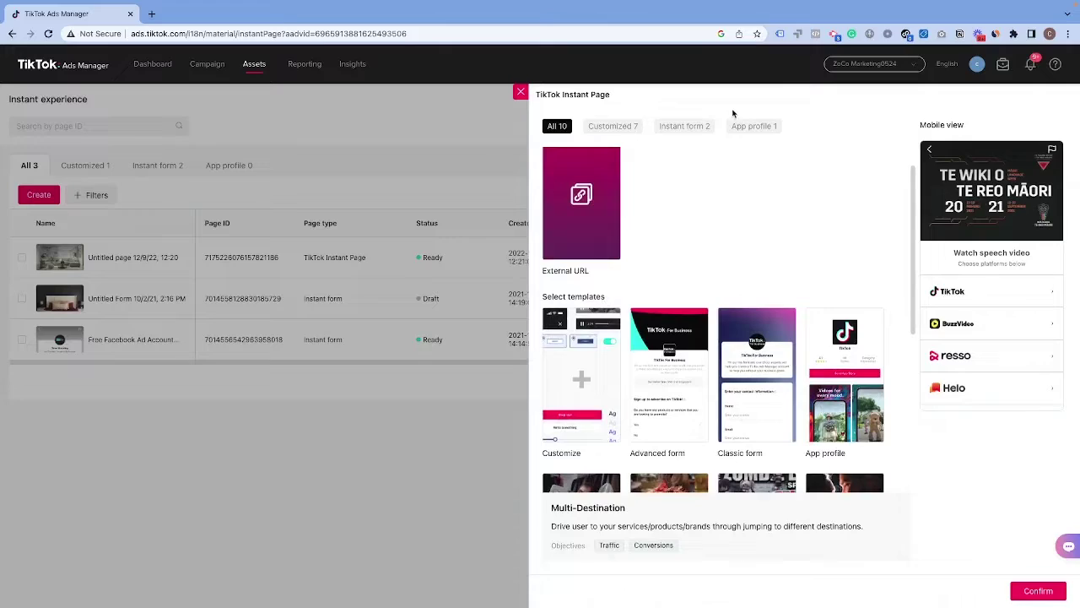
click(751, 127)
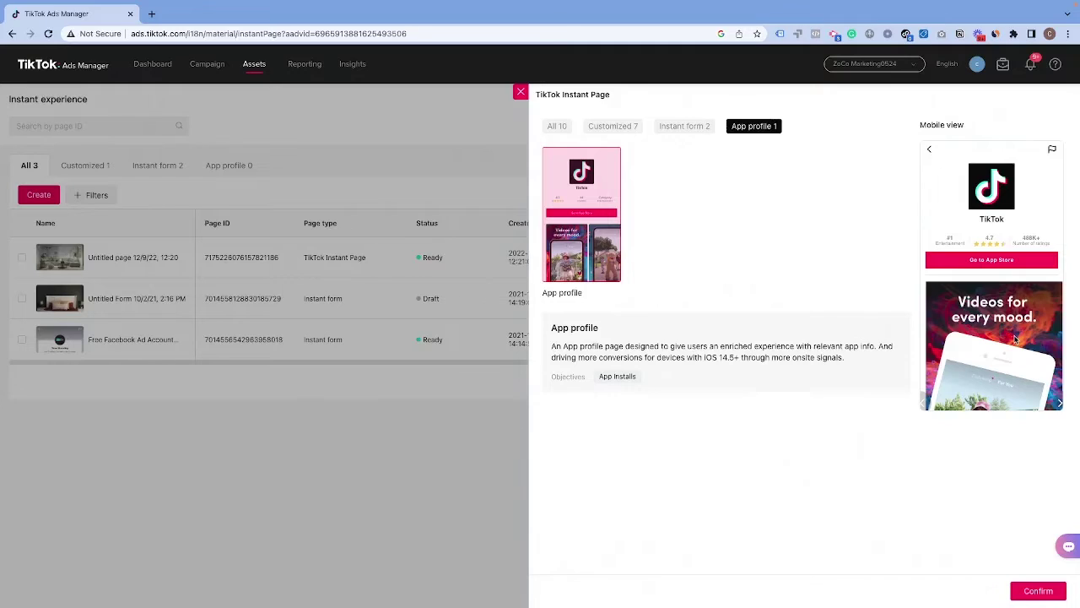
key(Escape)
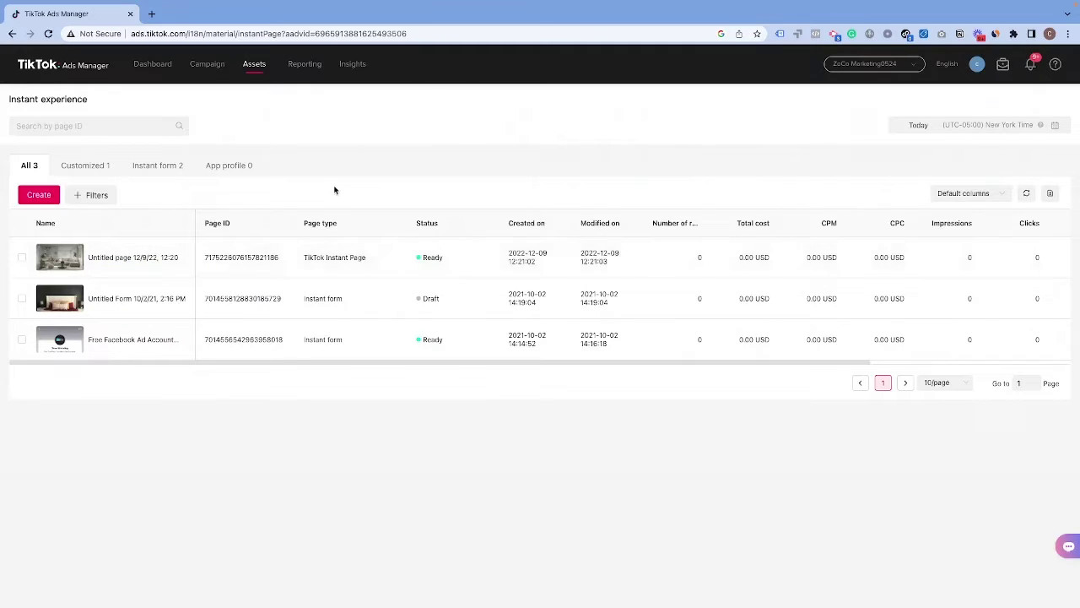
Step: Open the Campaign section before checking the objectives comparison table
click(207, 65)
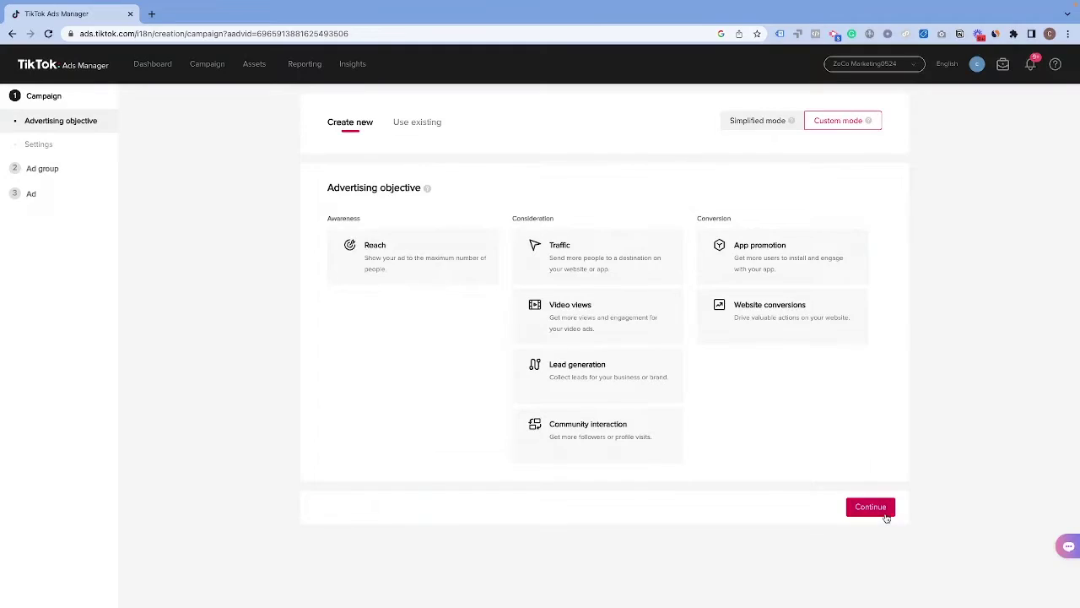
Step: Choose the Traffic objective, then pass the $30-daily-budget ad group on to the Ad step
click(870, 518)
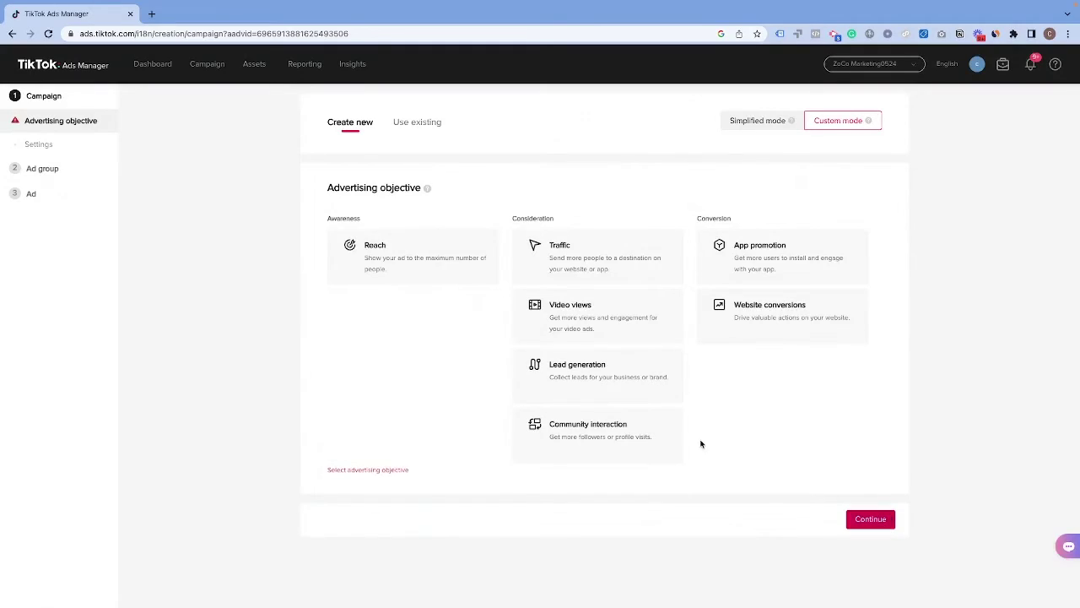
click(818, 311)
click(592, 177)
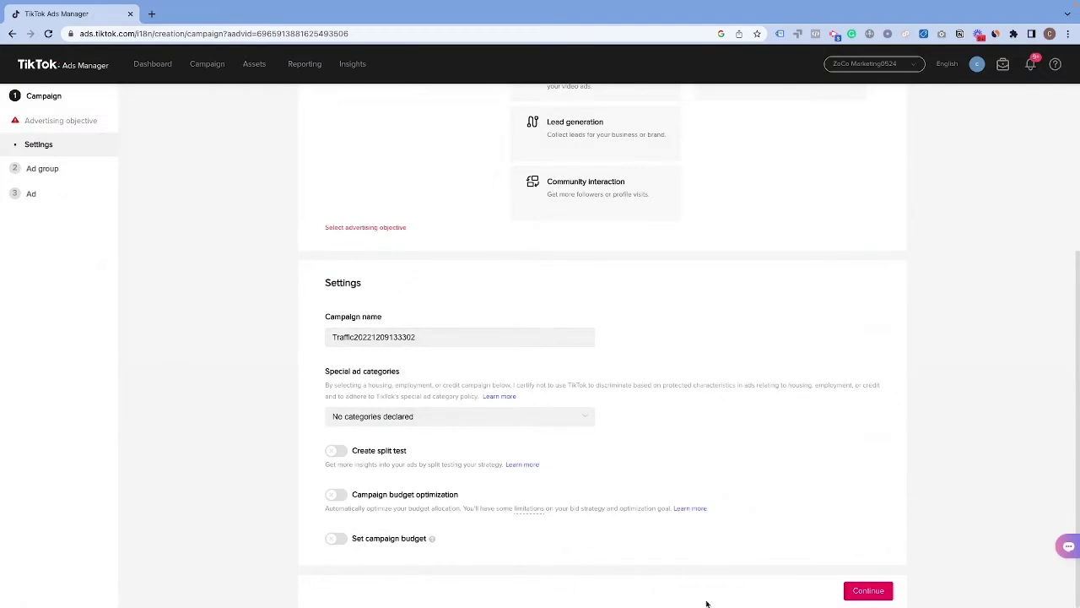
click(869, 591)
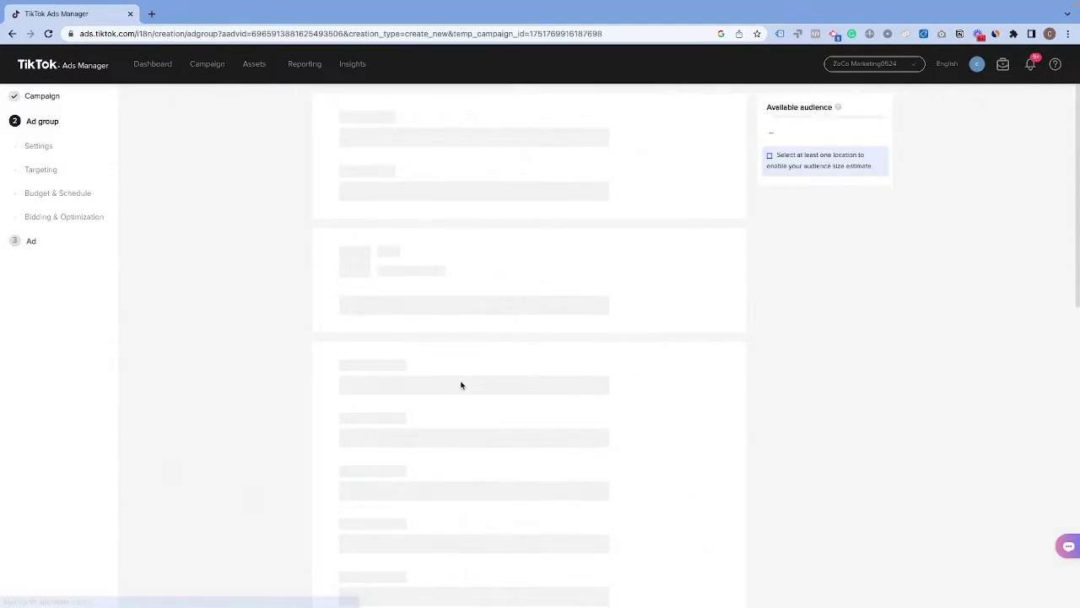
scroll(444, 294, down, 3)
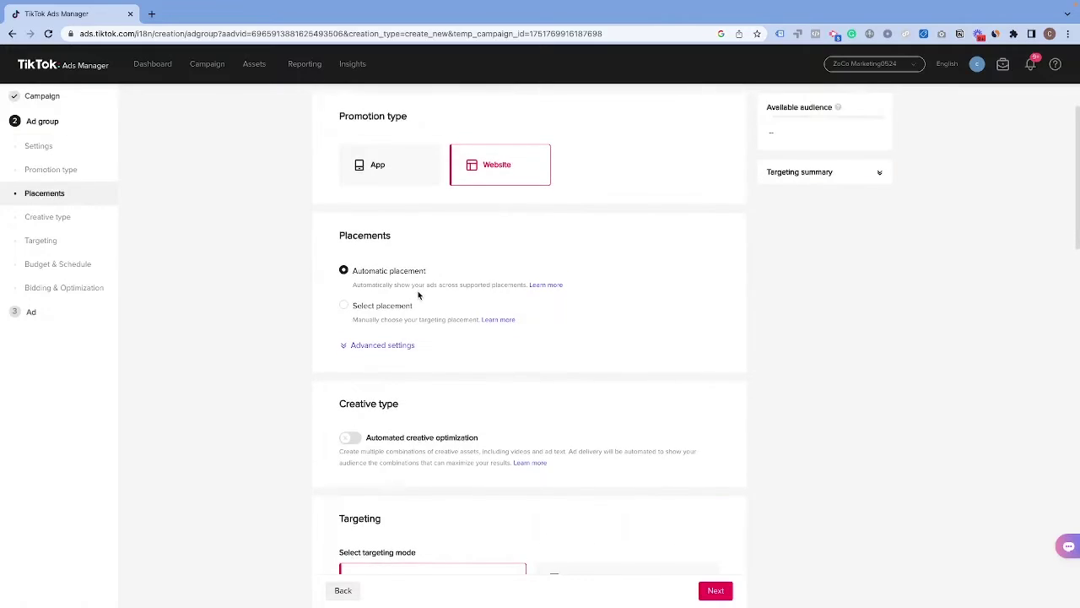
scroll(397, 342, down, 15)
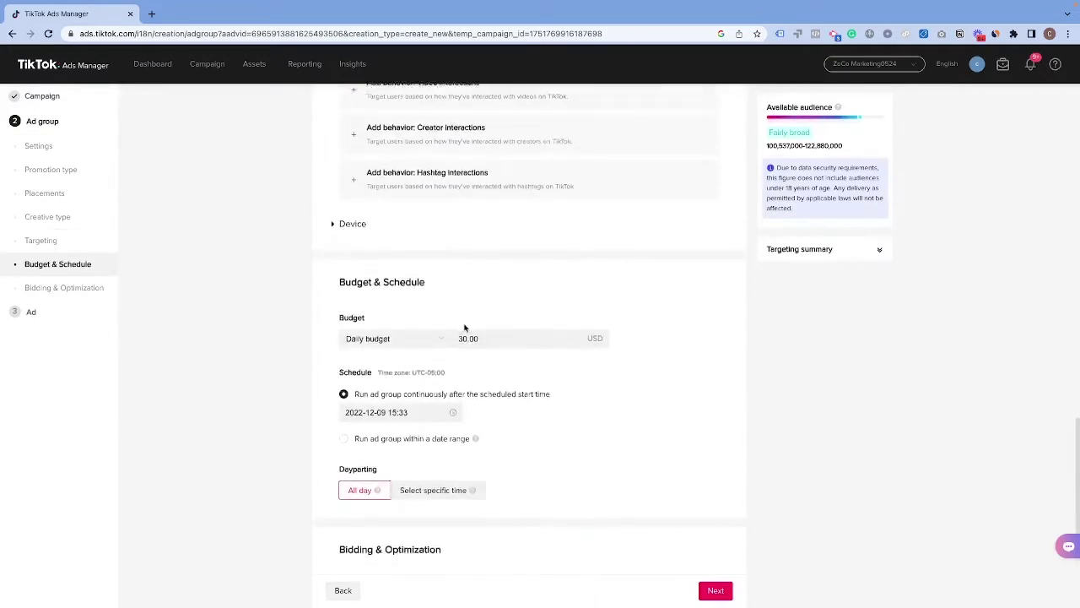
click(711, 589)
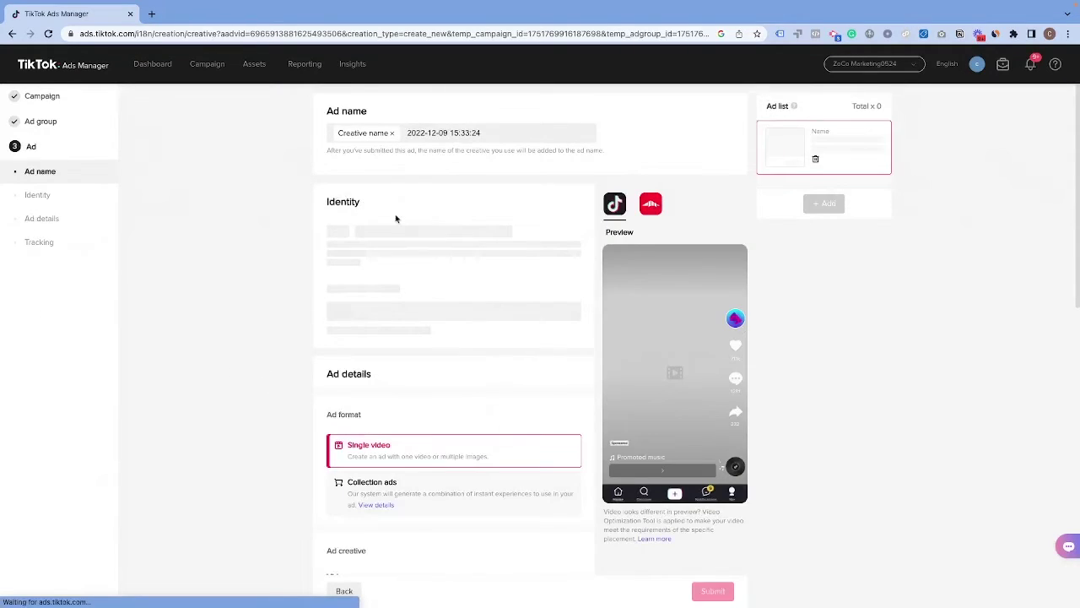
Step: Make the ad's destination a TikTok Instant Page, using the Ready page from the library
scroll(484, 306, down, 5)
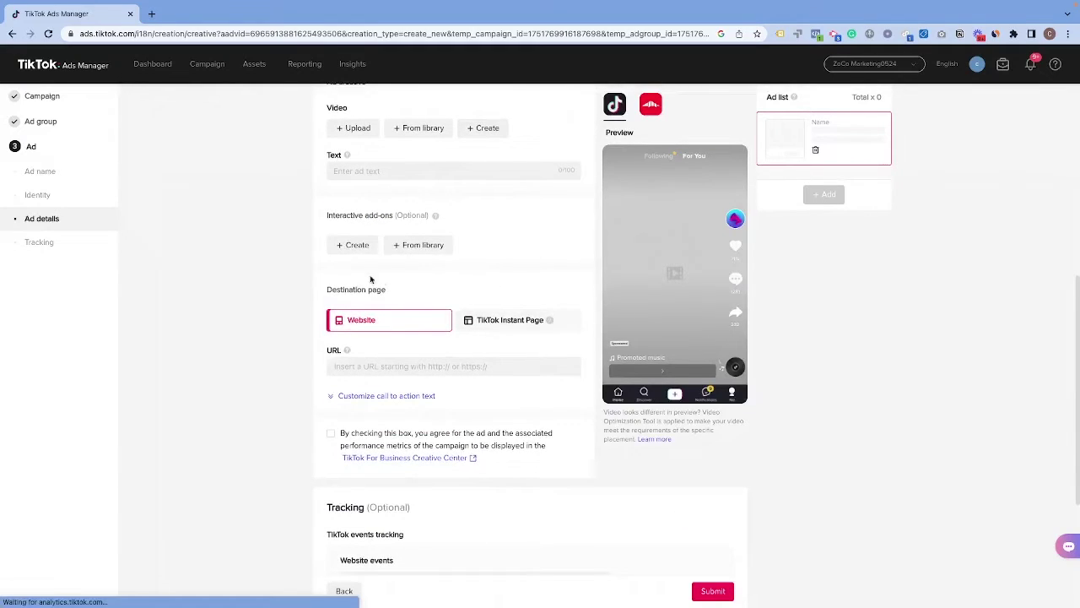
click(506, 320)
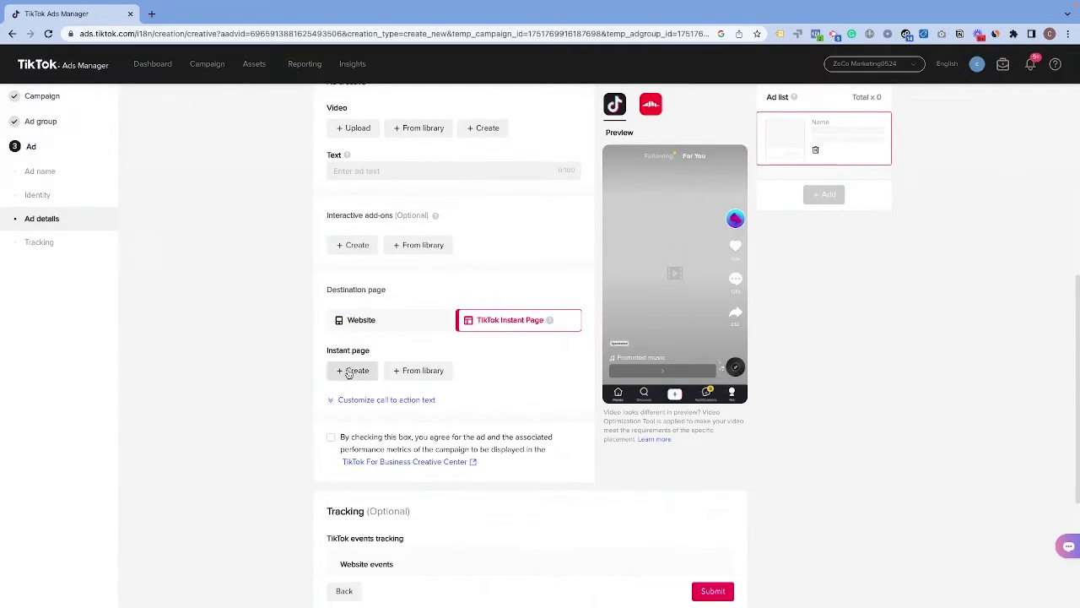
click(431, 377)
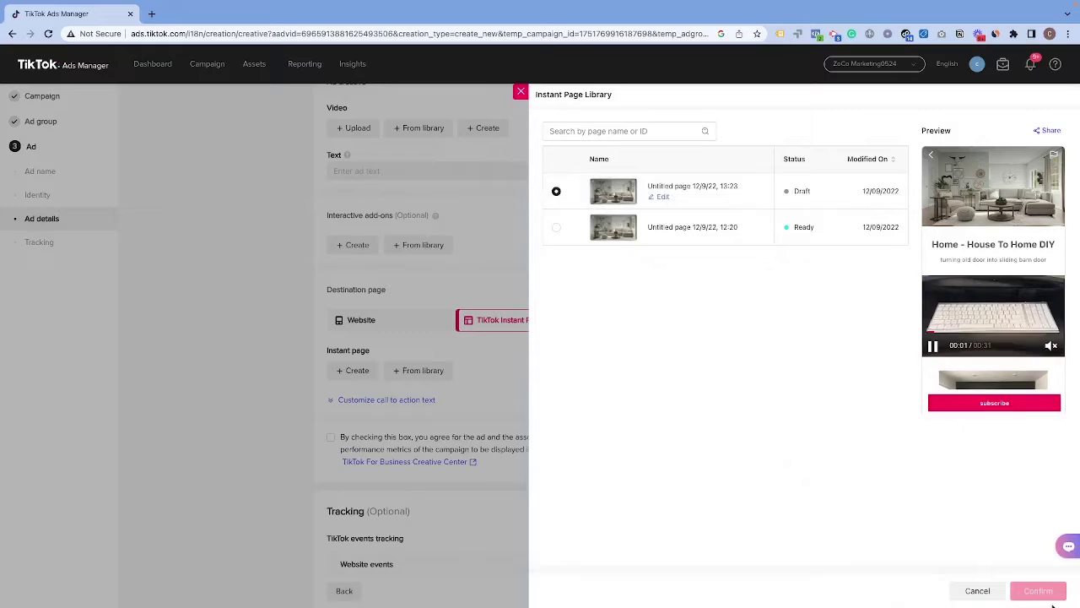
click(557, 228)
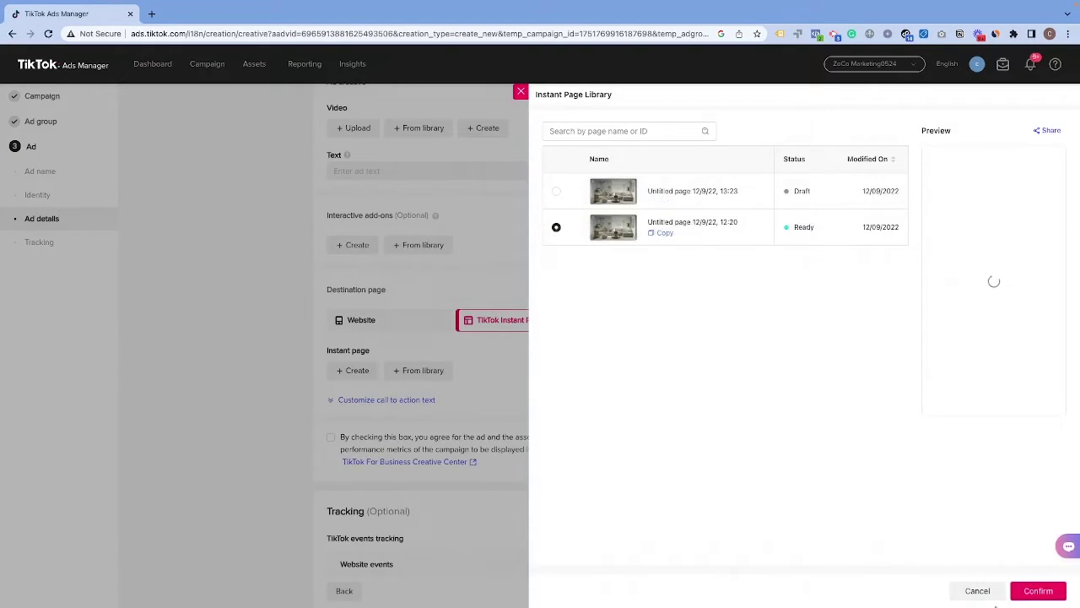
click(1038, 590)
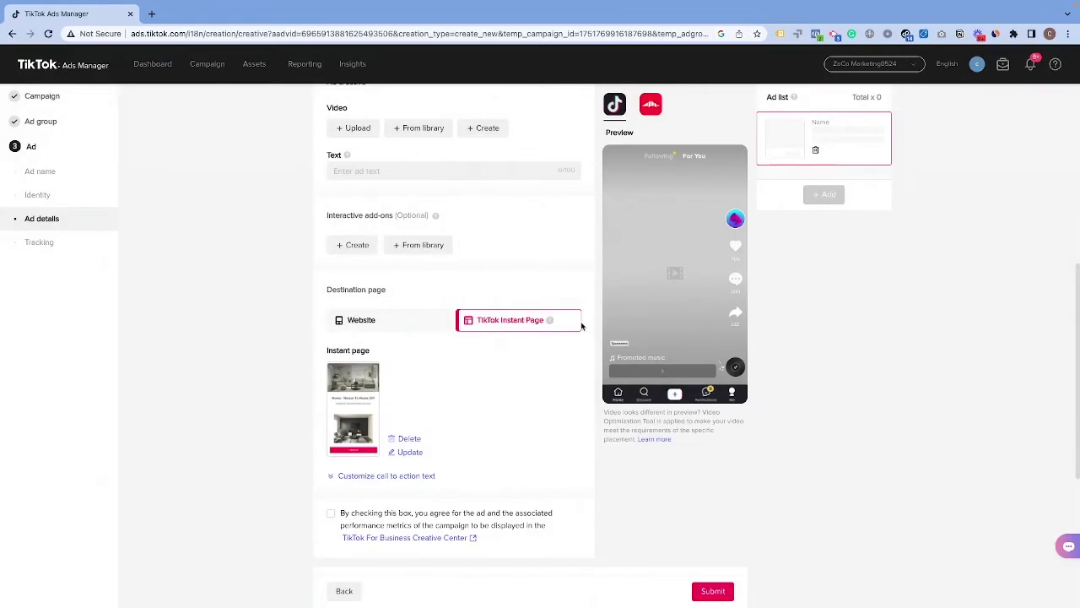
scroll(676, 292, up, 1)
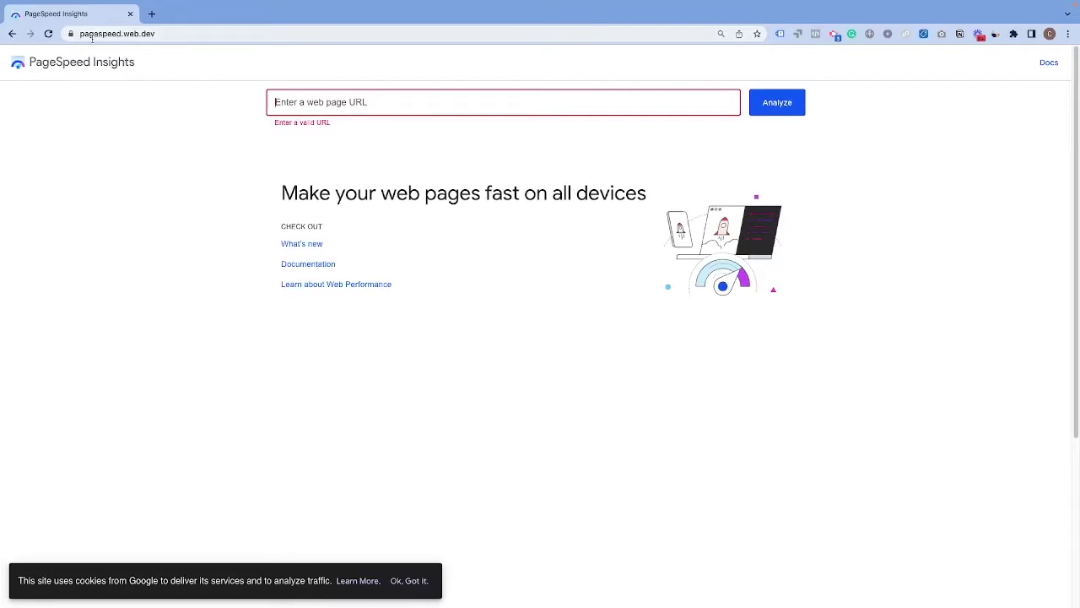
scroll(174, 109, down, 5)
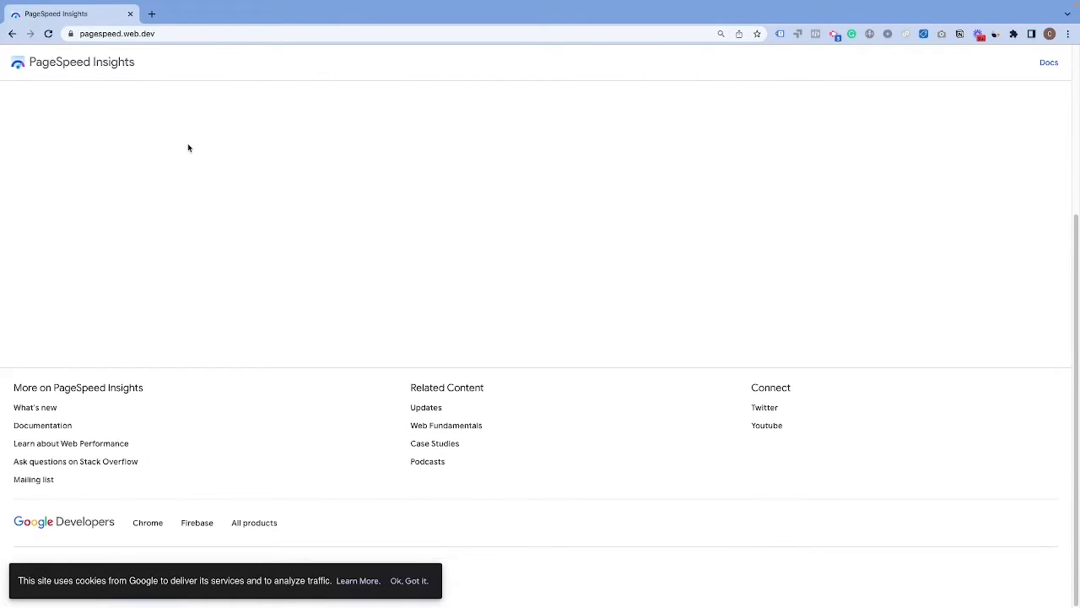
scroll(53, 340, up, 5)
click(346, 97)
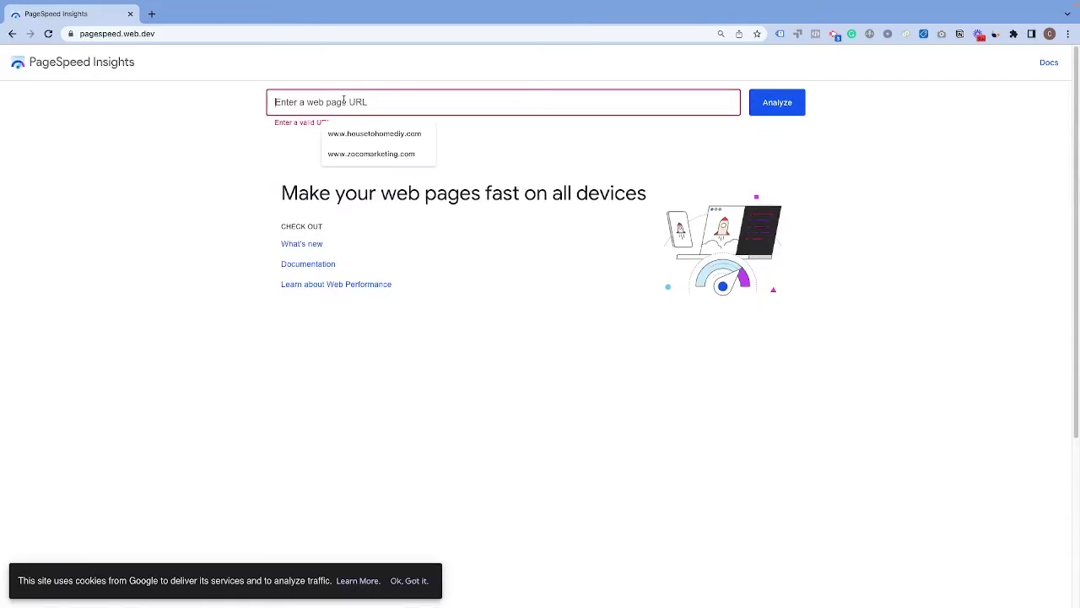
click(362, 133)
click(776, 102)
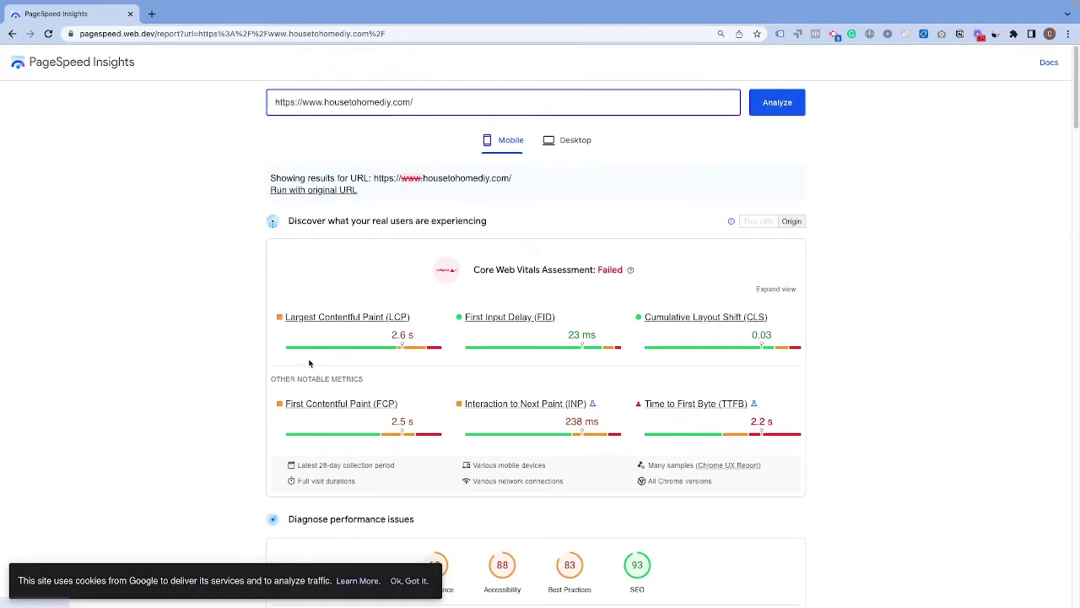
Step: Expand the mobile Performance metrics to show each metric's explanation
scroll(404, 288, down, 3)
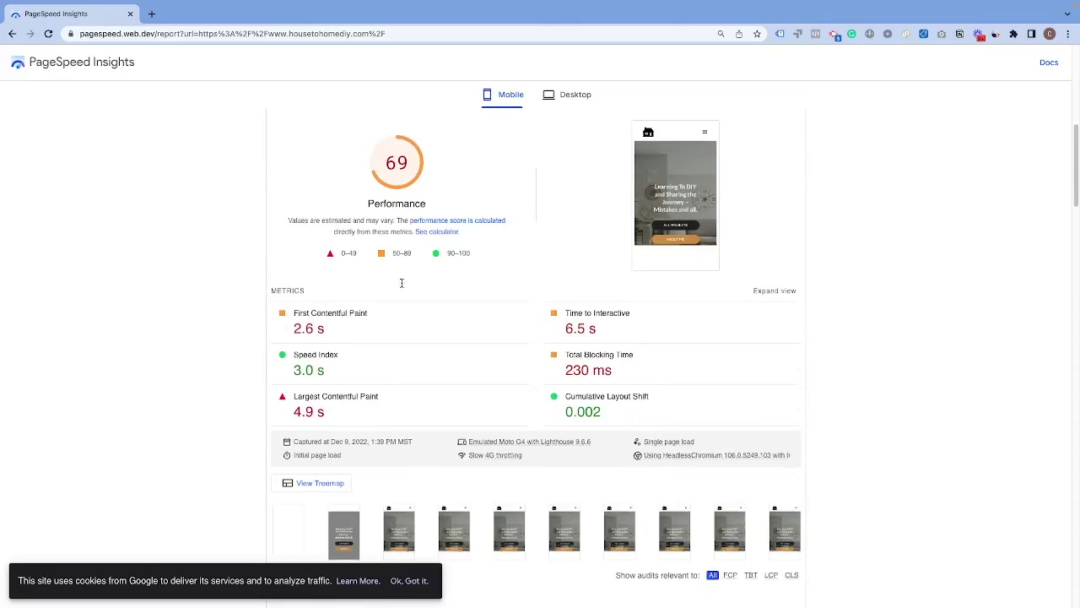
scroll(395, 287, down, 1)
scroll(321, 304, down, 1)
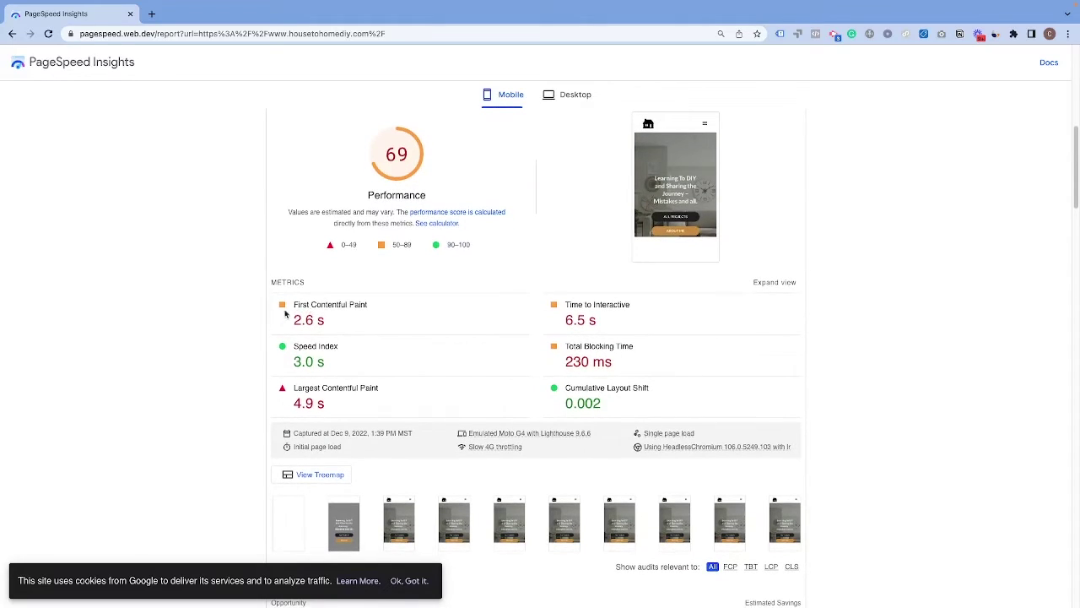
drag(295, 303, 412, 312)
click(384, 326)
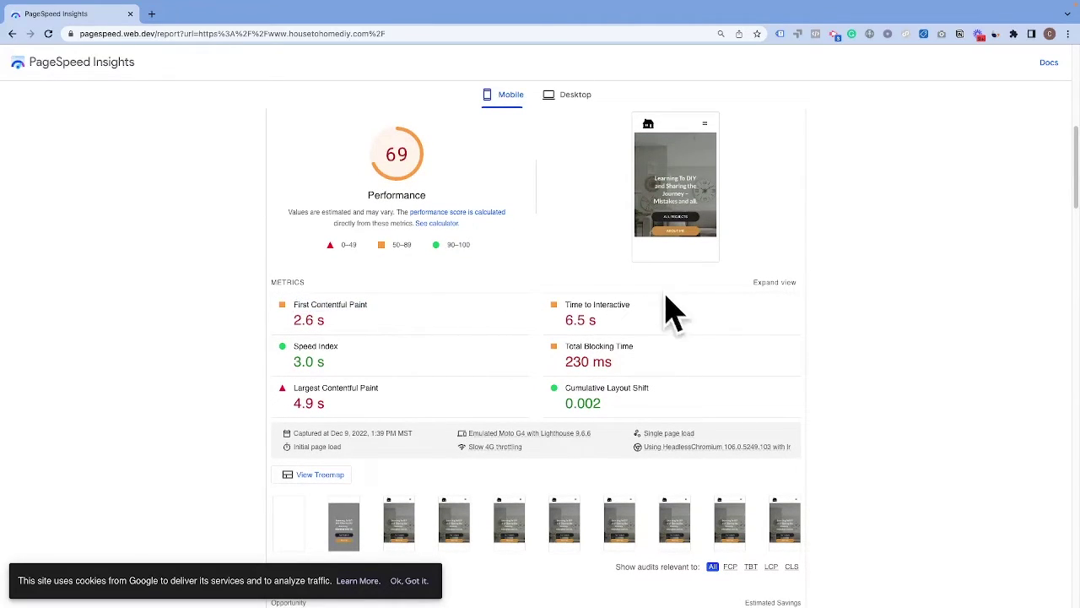
click(775, 284)
Step: Open the Learn more reading on First Contentful Paint from its explanation
scroll(397, 337, down, 1)
drag(294, 320, 403, 321)
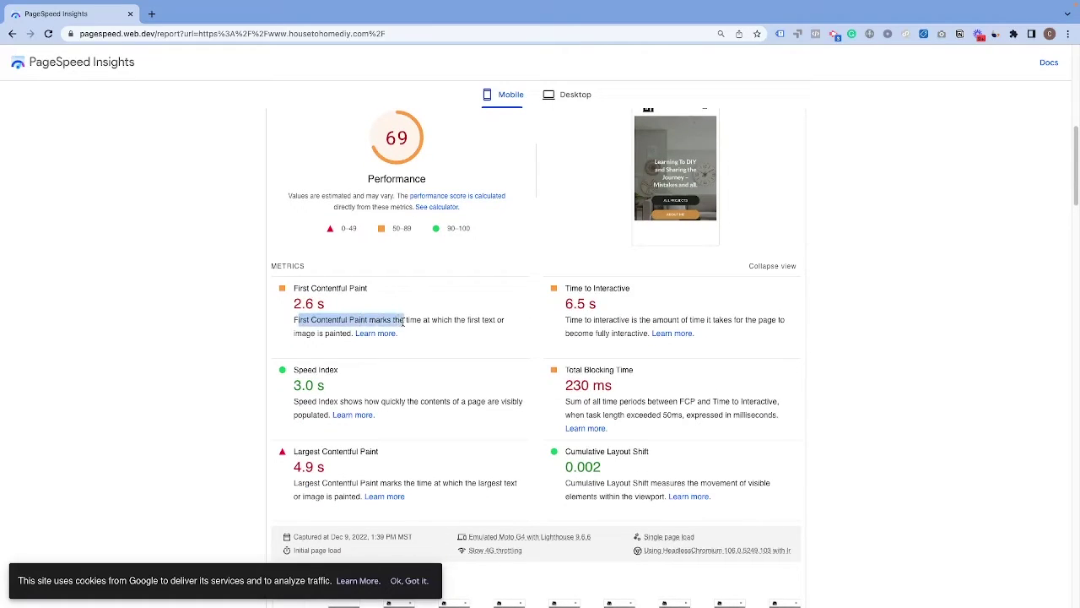
scroll(403, 349, down, 1)
click(299, 271)
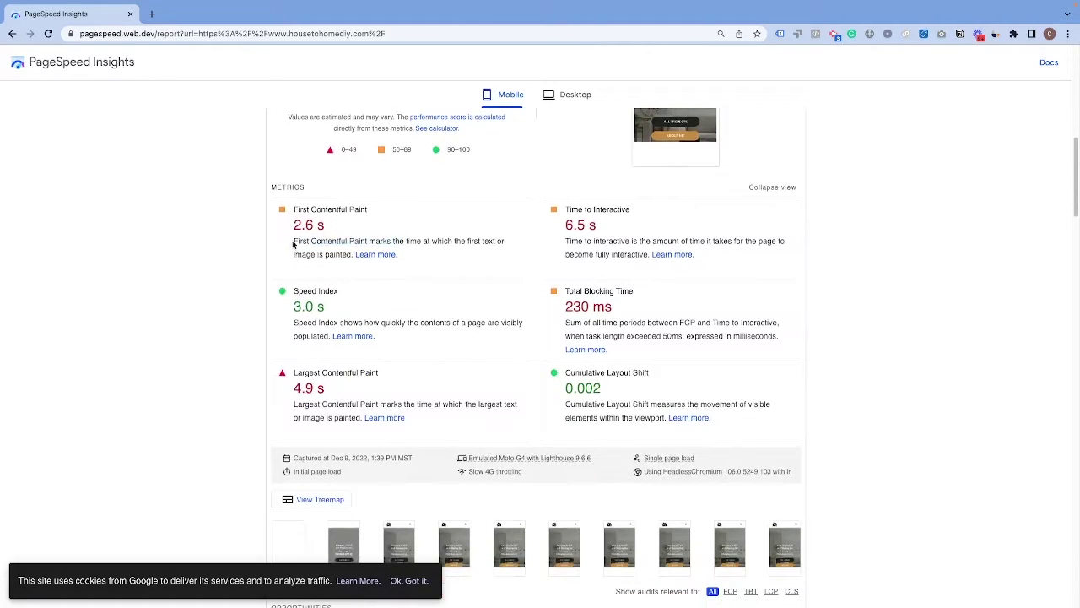
drag(294, 244, 452, 244)
click(412, 241)
scroll(357, 342, up, 1)
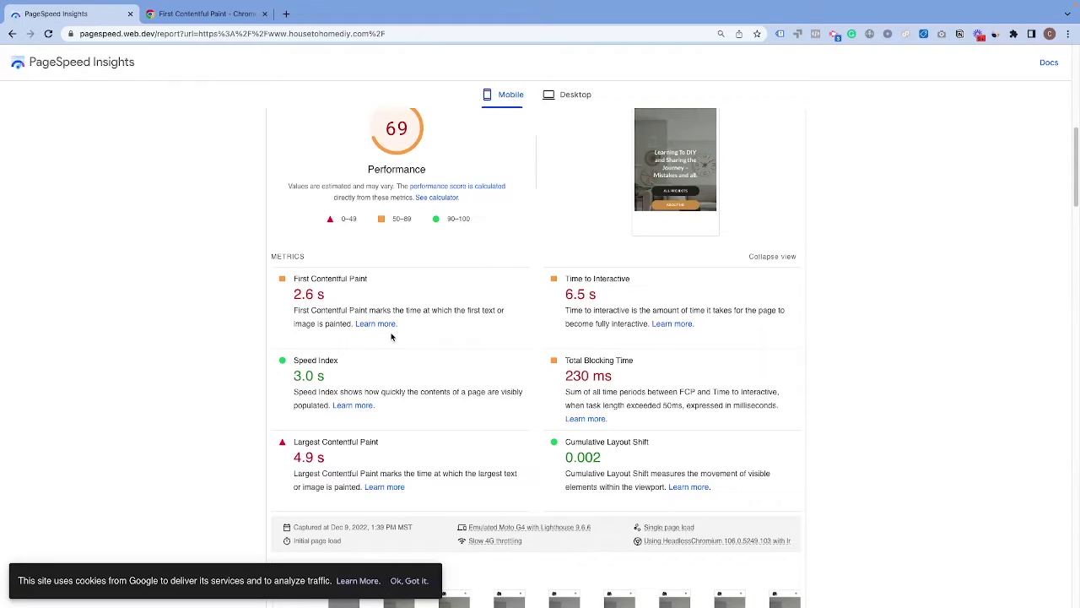
scroll(405, 287, up, 6)
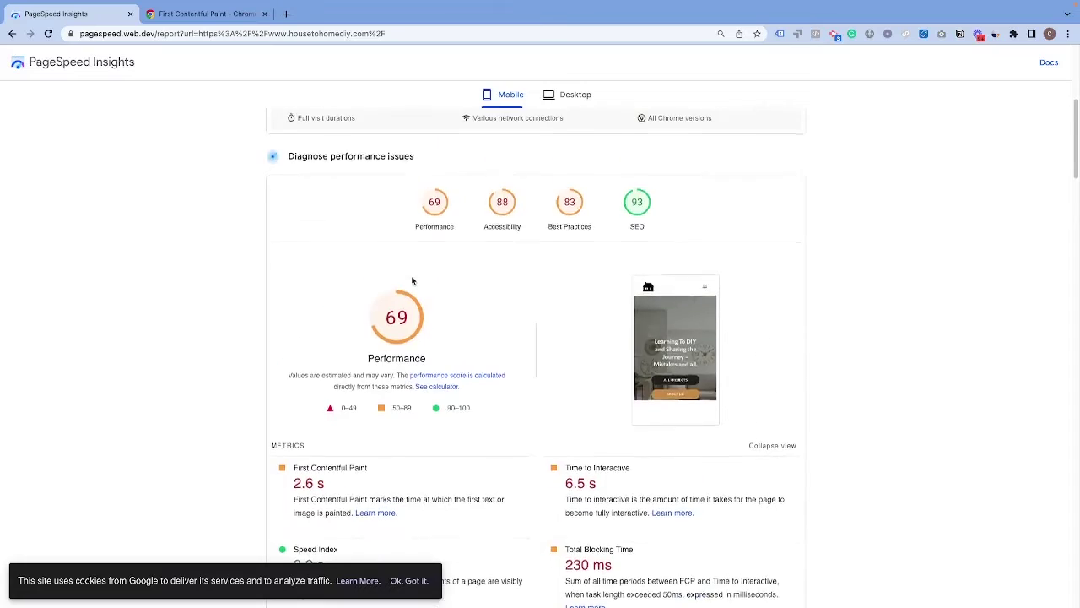
scroll(360, 255, up, 1)
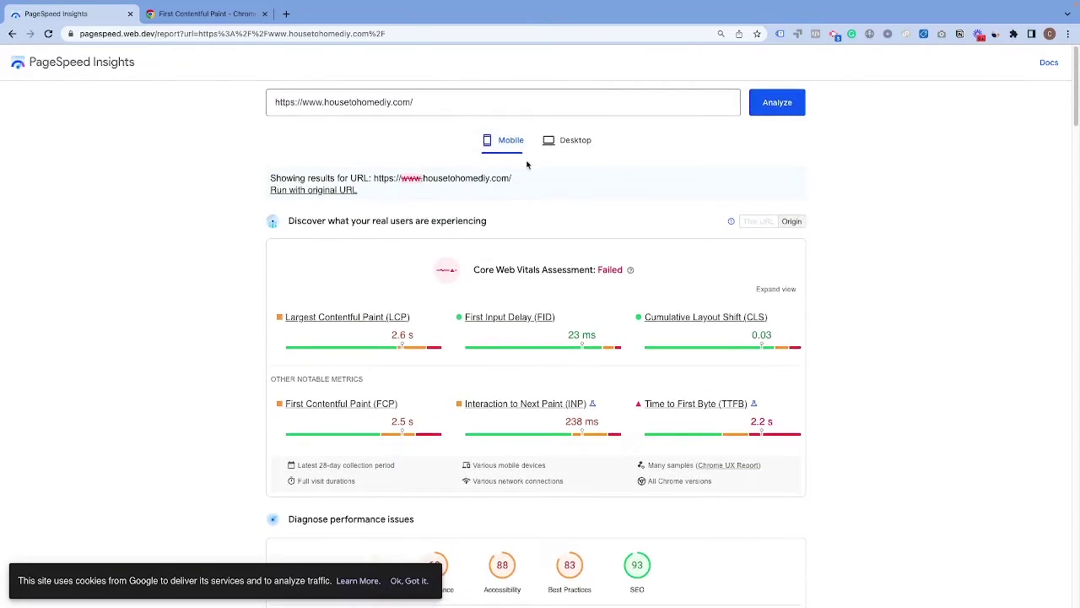
click(574, 139)
scroll(313, 234, down, 7)
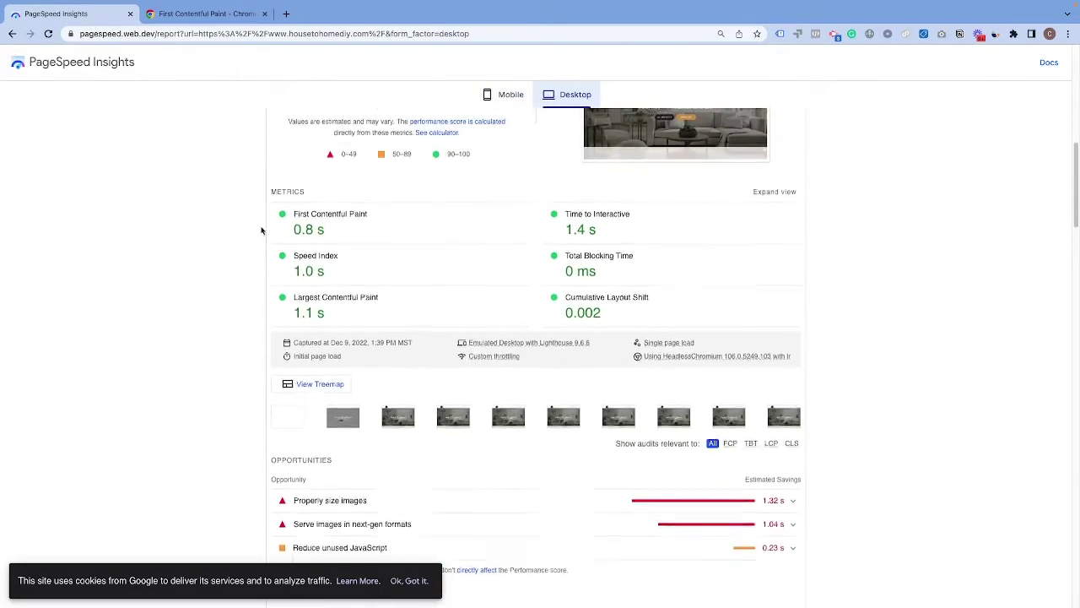
drag(288, 246, 362, 248)
scroll(351, 252, up, 7)
click(502, 140)
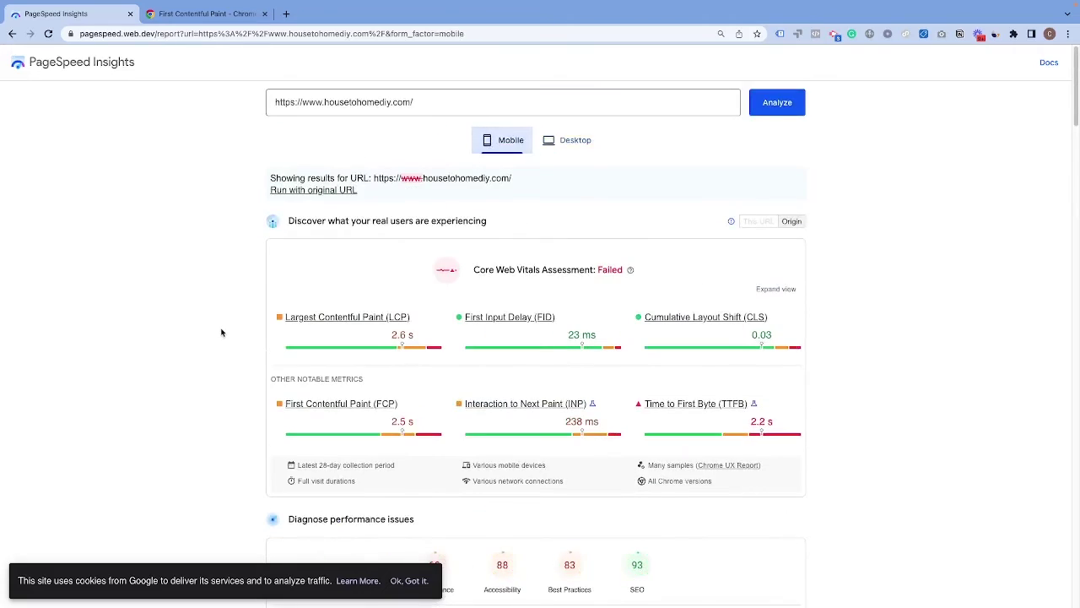
scroll(219, 330, down, 9)
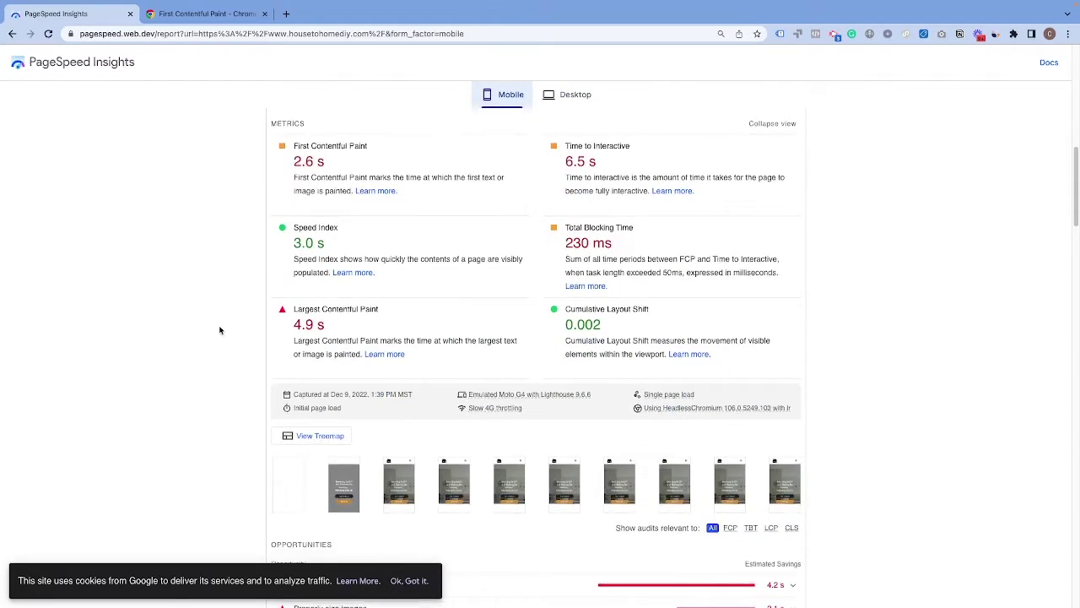
scroll(338, 199, up, 1)
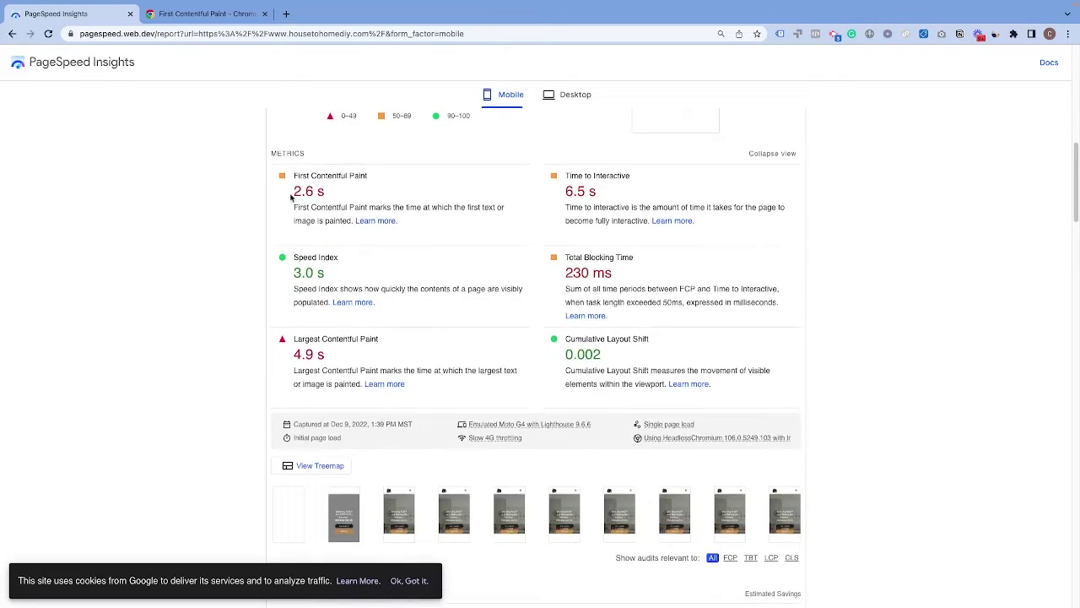
drag(291, 195, 370, 199)
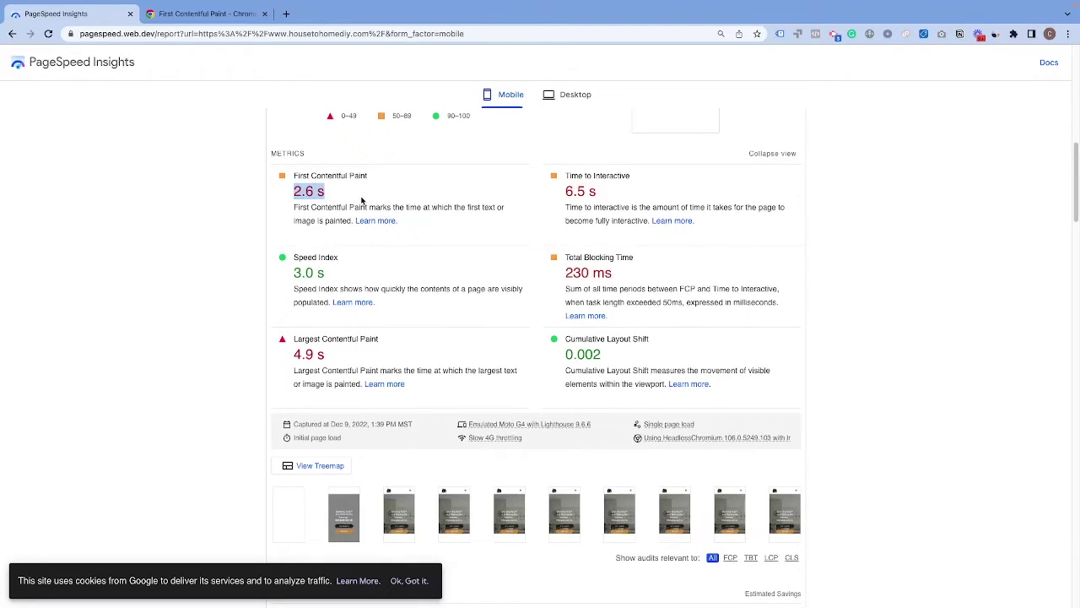